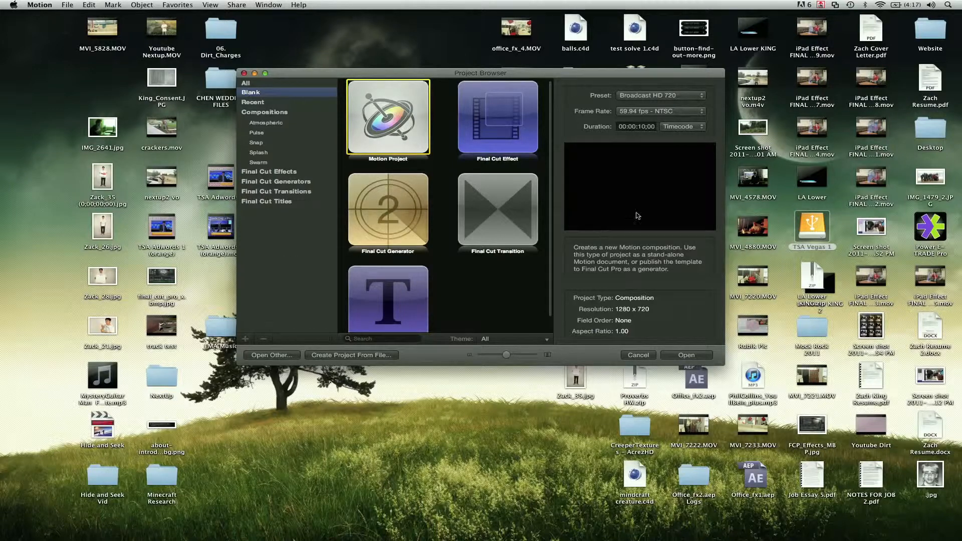
Create a blank Motion Project with the Broadcast HD 1080 preset and a 29.97 fps - NTSC frame rate
left_click(690, 100)
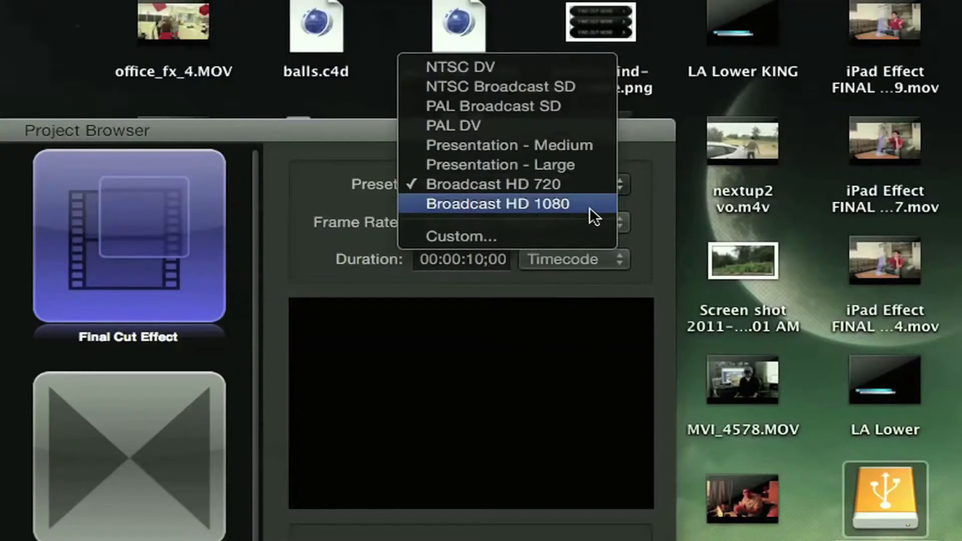
left_click(589, 207)
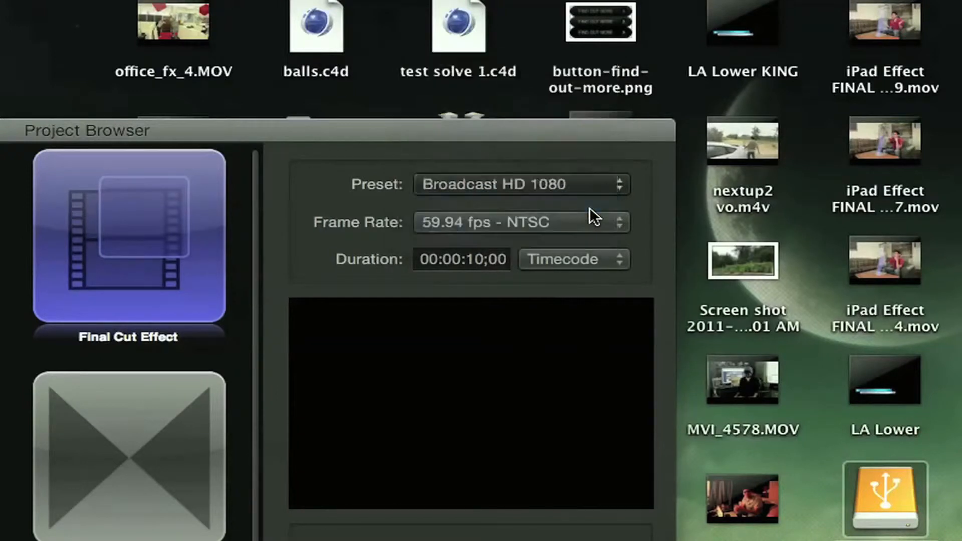
left_click(570, 259)
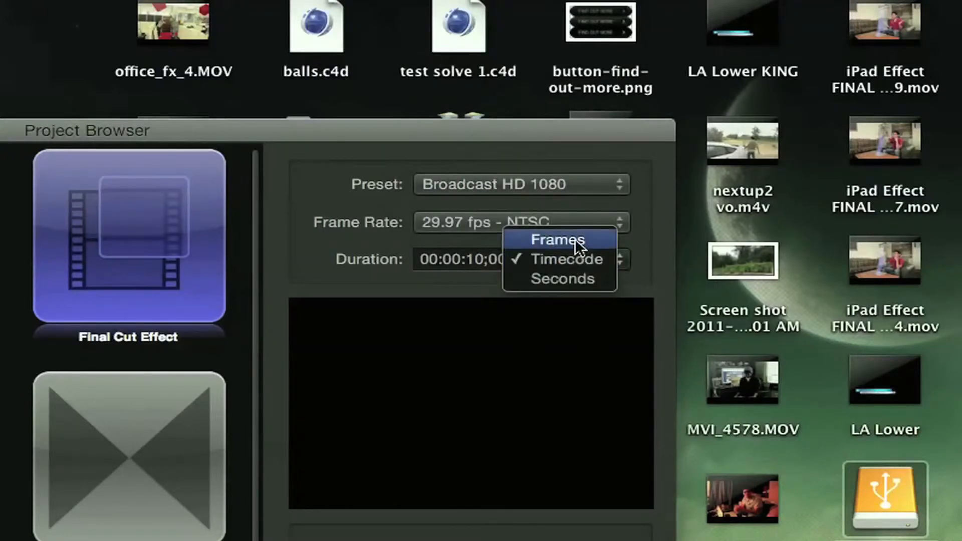
left_click(645, 265)
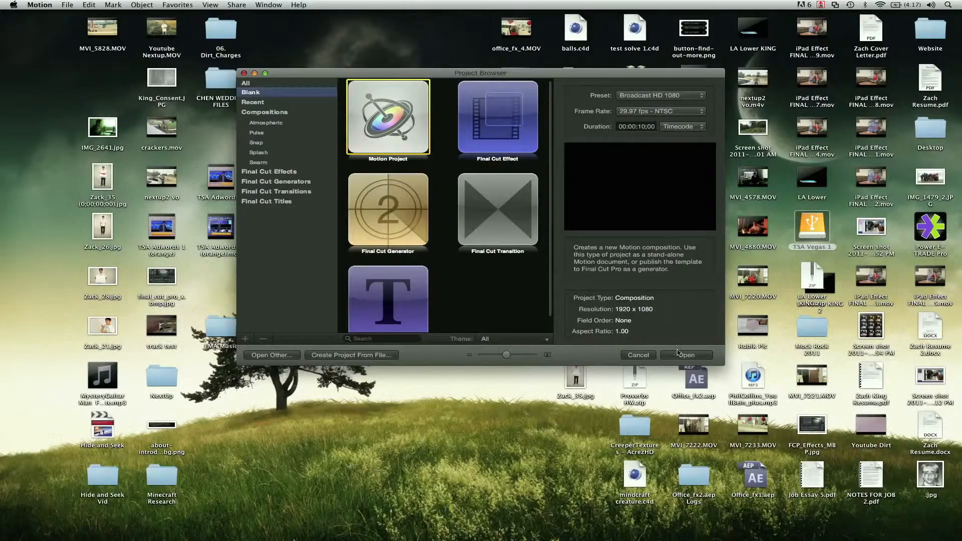
left_click(686, 355)
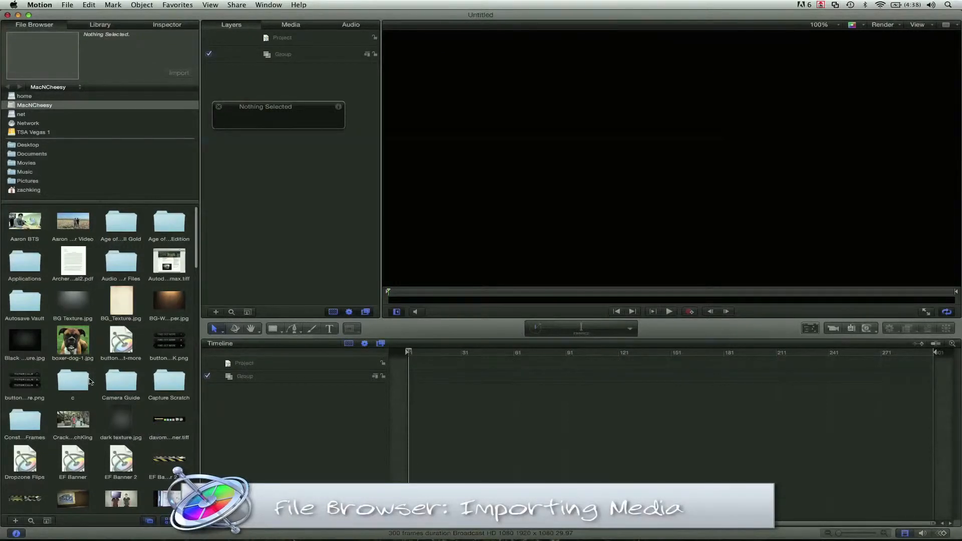
Add the boxer-dog-1.jpg image from the file browser to the exact centre of the canvas
left_click_drag(76, 350, 669, 159)
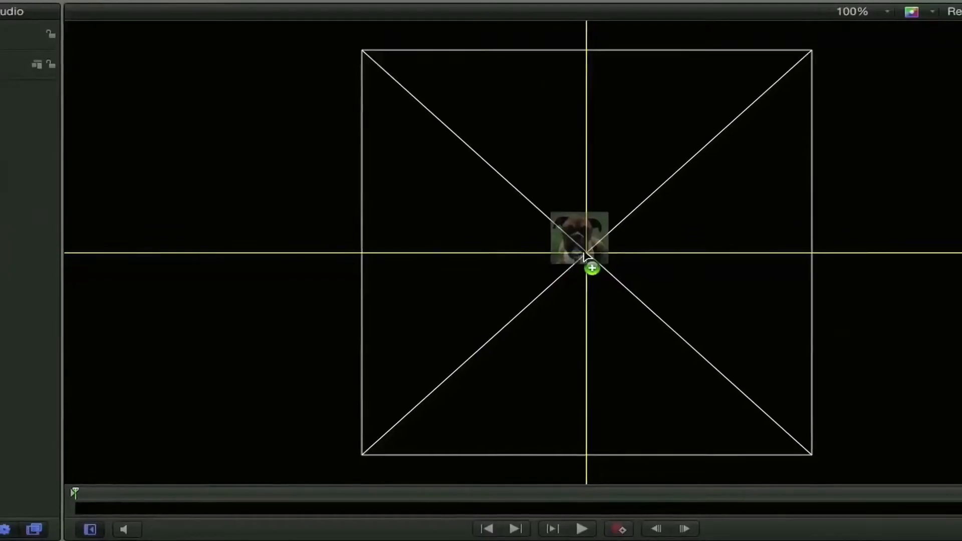
left_click_drag(584, 256, 585, 255)
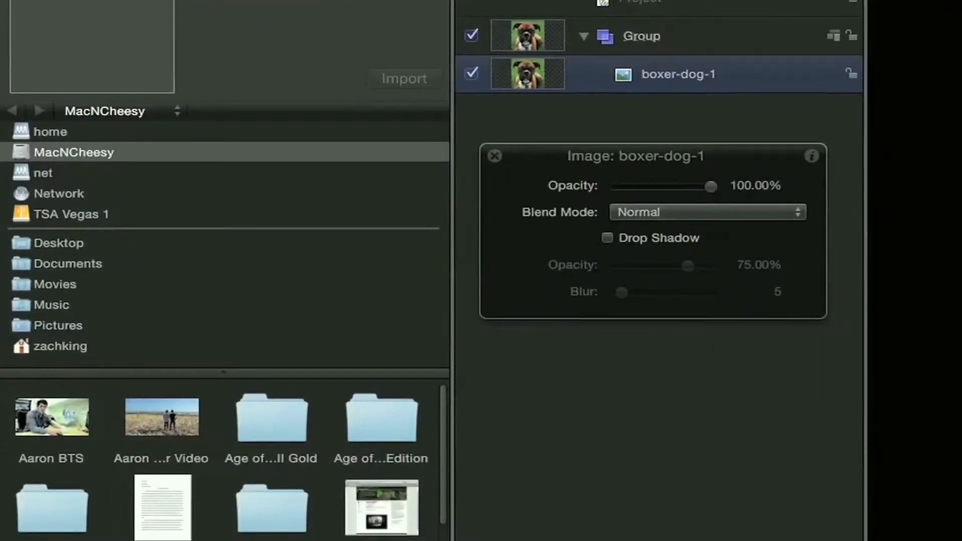
Apply the Bad Film filter from the library to the boxer-dog-1 image and briefly preview the playback
key("super+2")
left_click(64, 134)
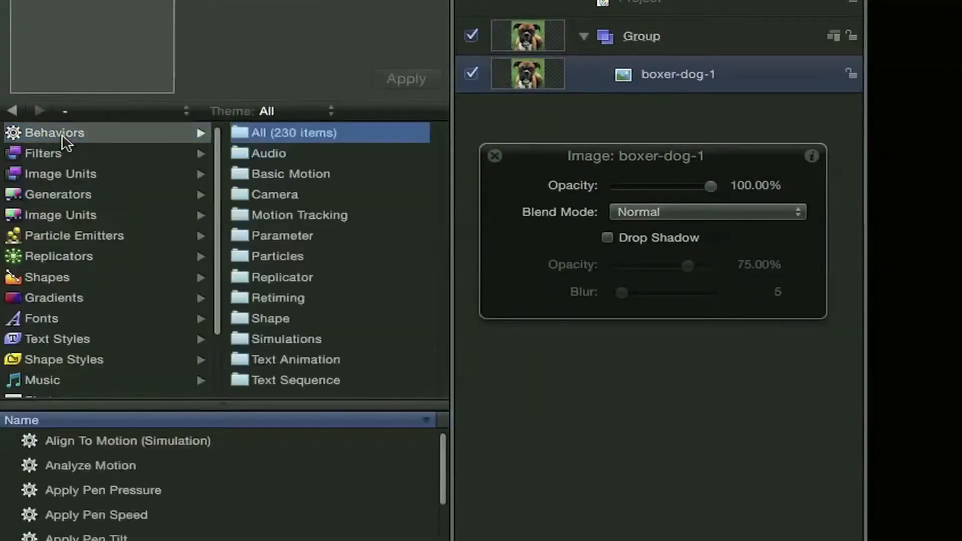
left_click(48, 154)
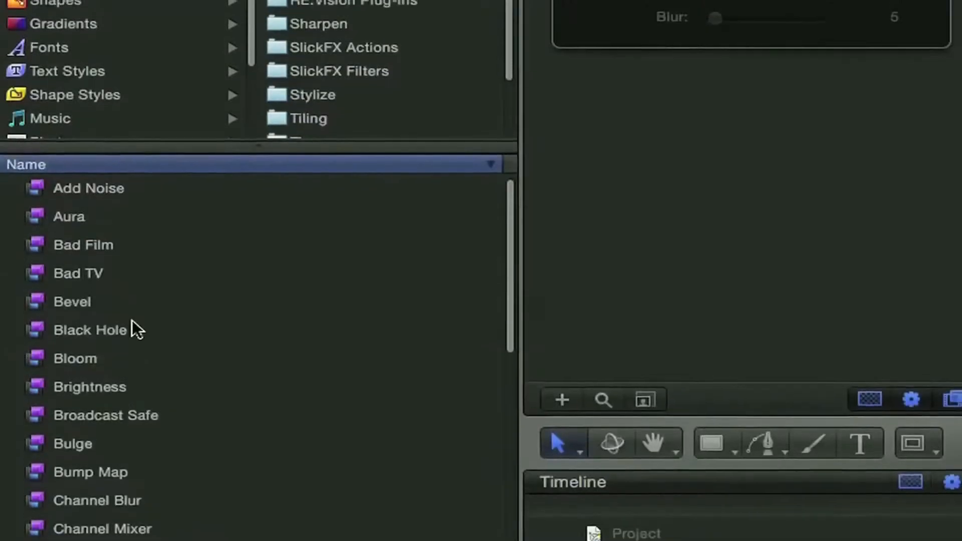
left_click(94, 246)
left_click_drag(78, 245, 673, 203)
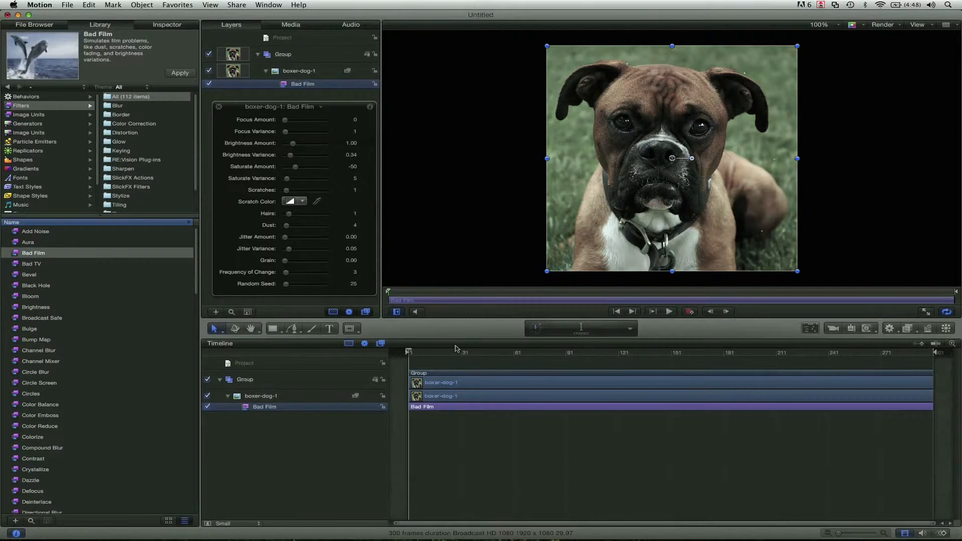
key("space")
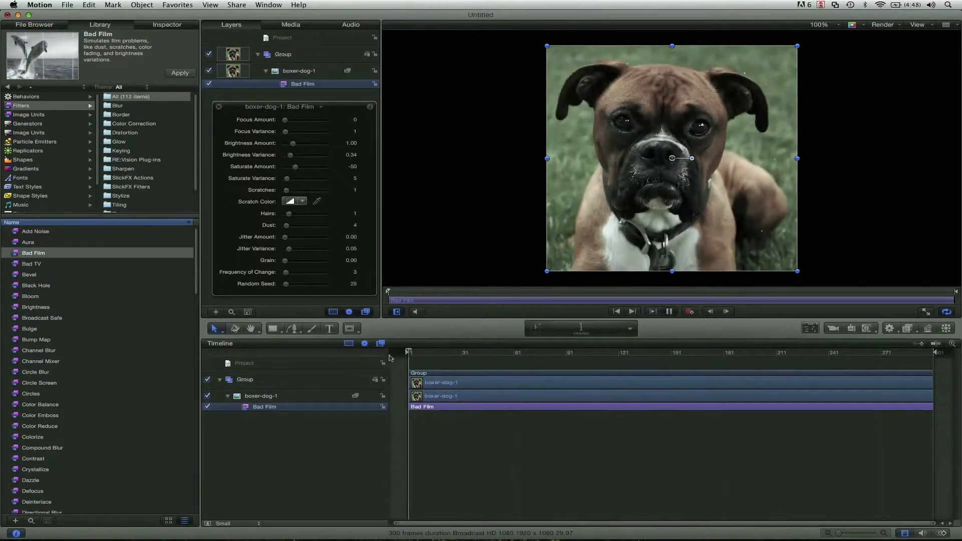
key("space")
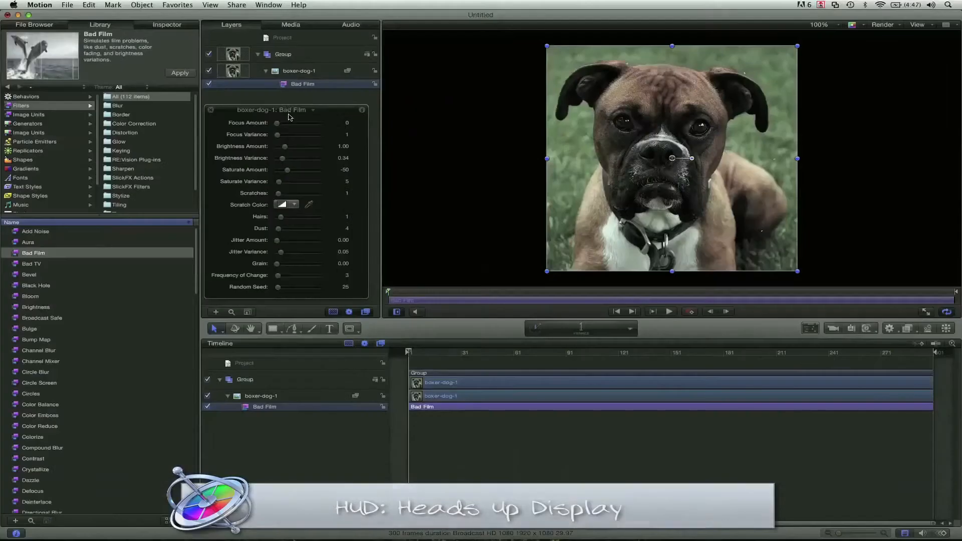
Try a Focus Amount of 6 on the Bad Film filter, show its parameters in the Inspector, and lower the amount again
mouse_move(289, 111)
left_mouse_down()
mouse_move(303, 109)
mouse_move(284, 121)
left_mouse_up()
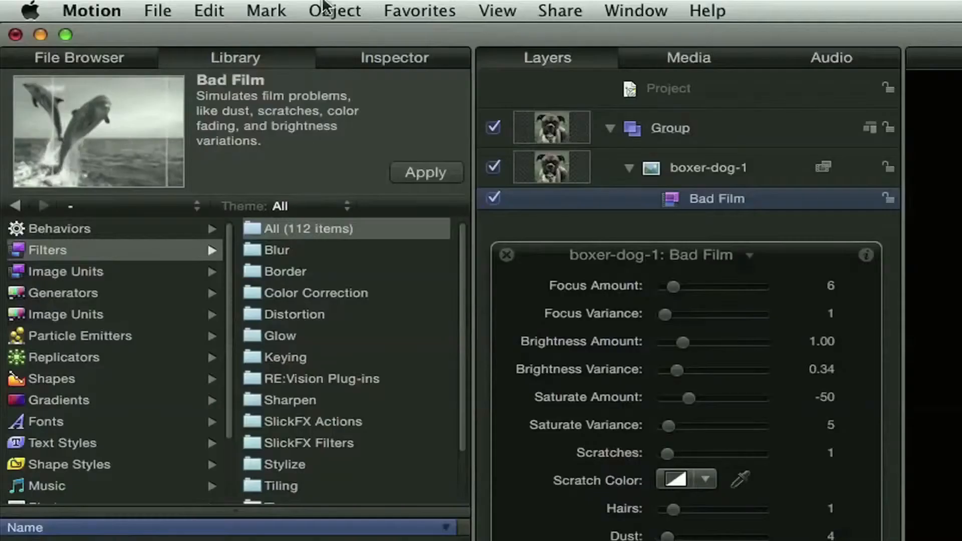
left_click(376, 56)
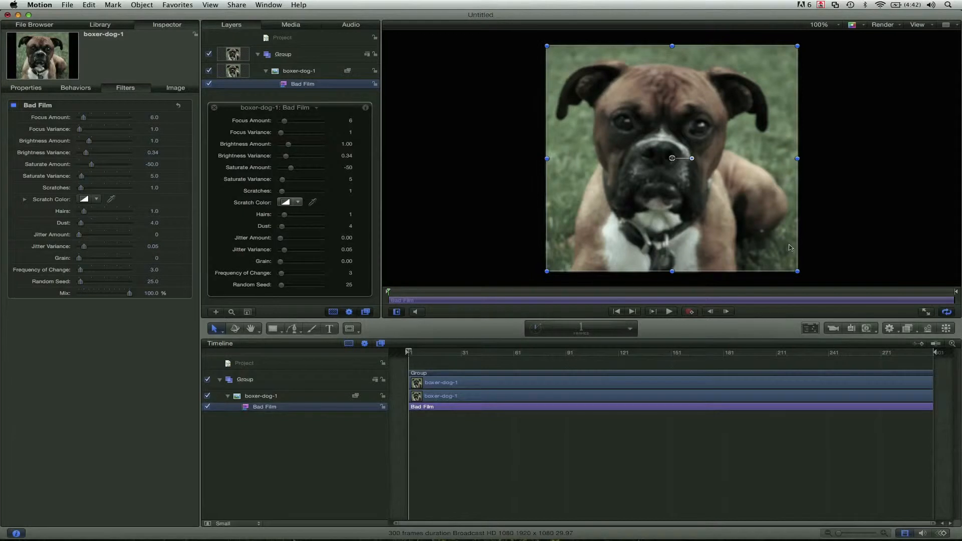
left_click_drag(284, 123, 279, 124)
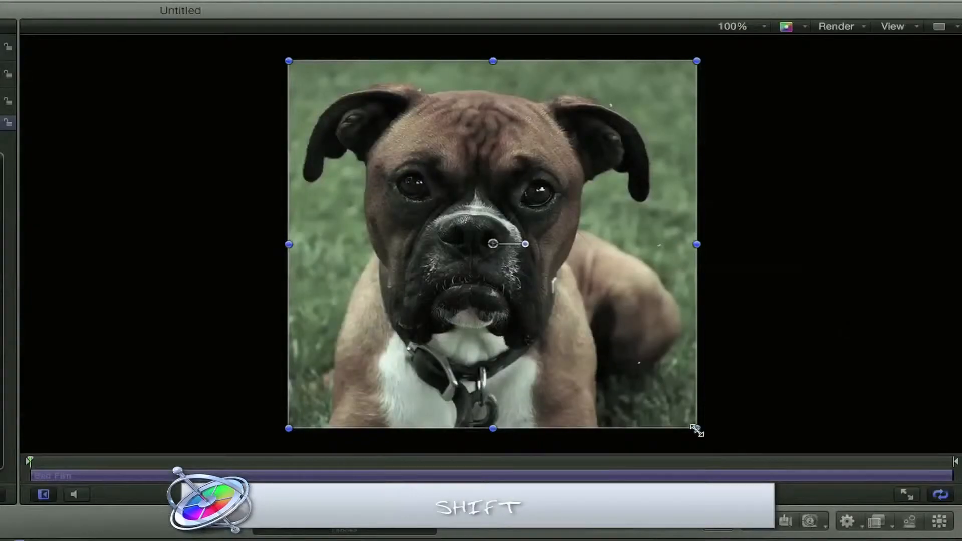
Scale the dog image down proportionally and centre it horizontally in the upper part of the canvas
left_click_drag(797, 272, 796, 272)
left_click_drag(697, 431, 534, 284)
left_click_drag(441, 228, 519, 229)
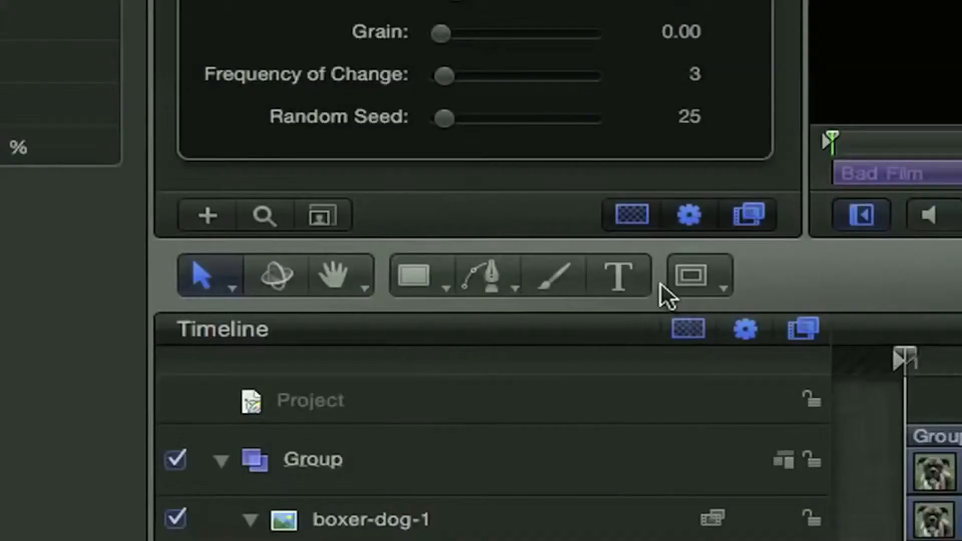
left_click(329, 329)
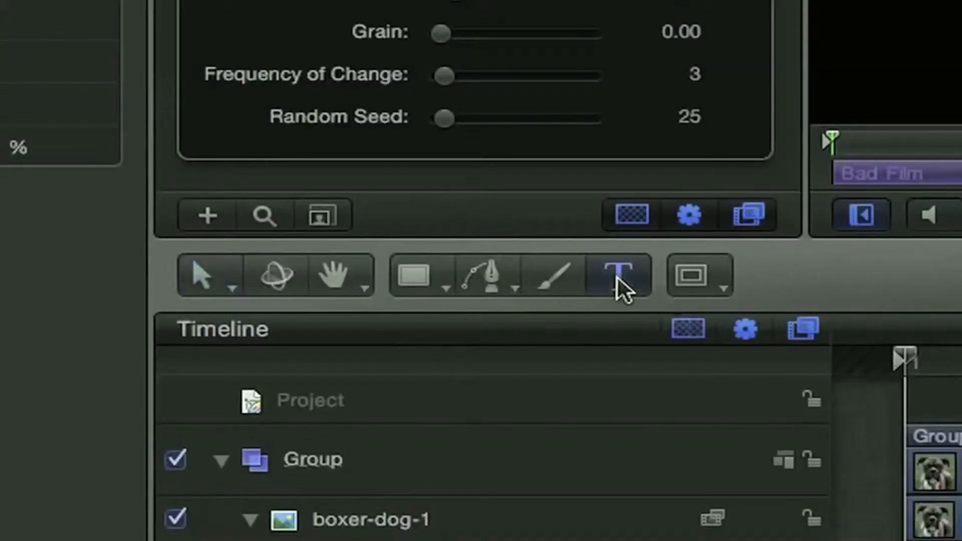
type("Zach")
type(" King")
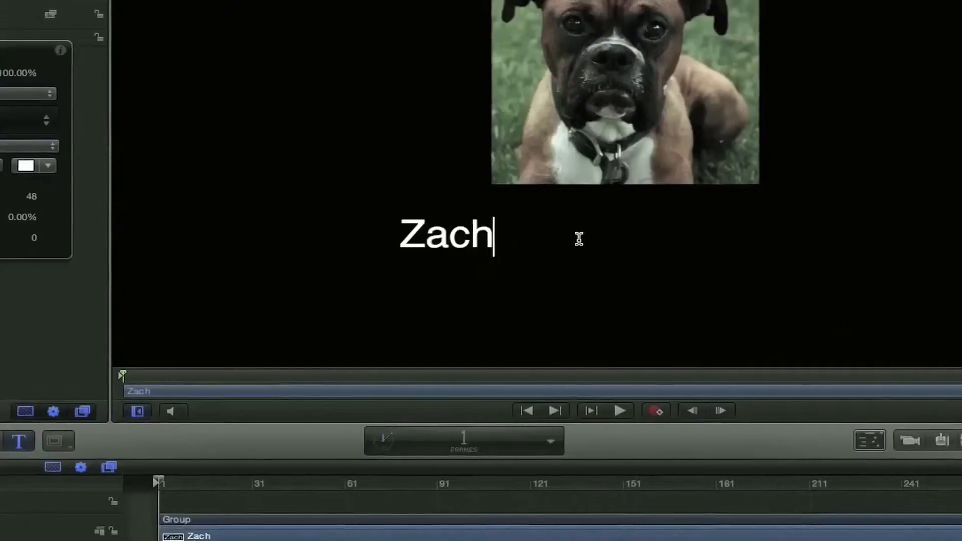
key("Return")
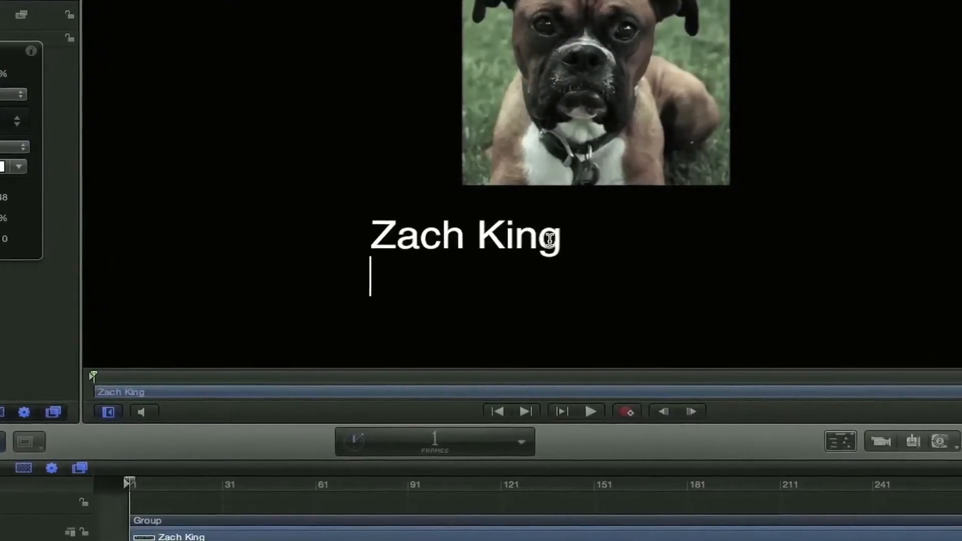
type("www.FinalCutKing.c")
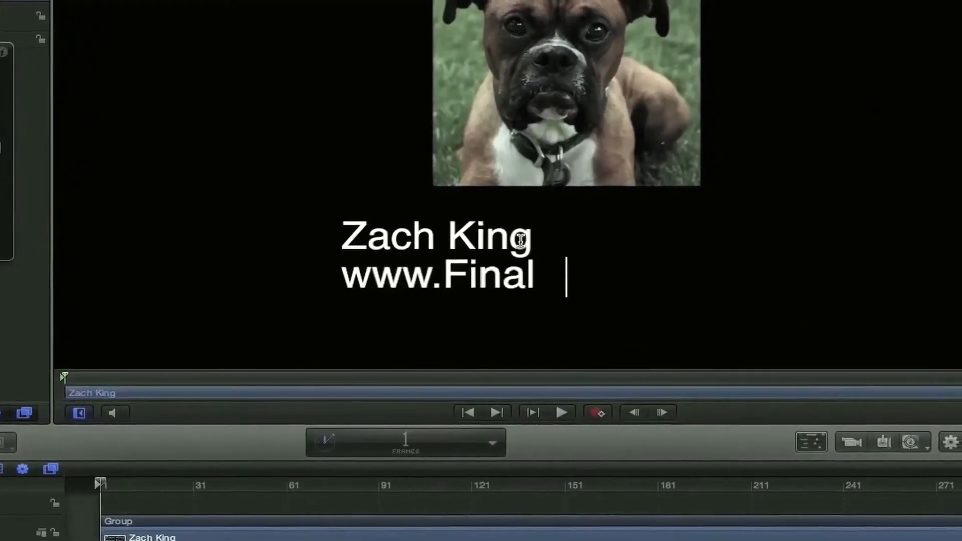
type("om")
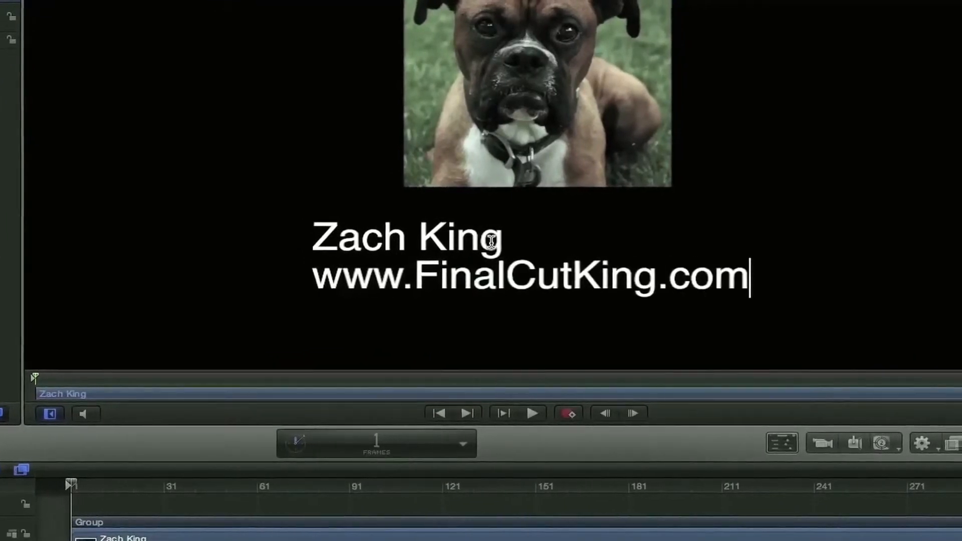
key("Escape")
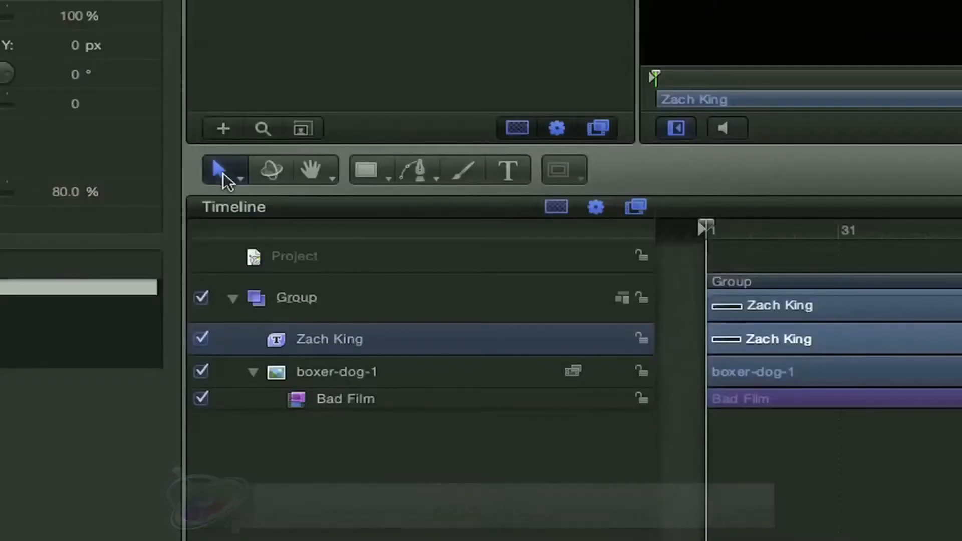
Centre-align the text object and move it horizontally centred directly beneath the dog image
left_click(216, 330)
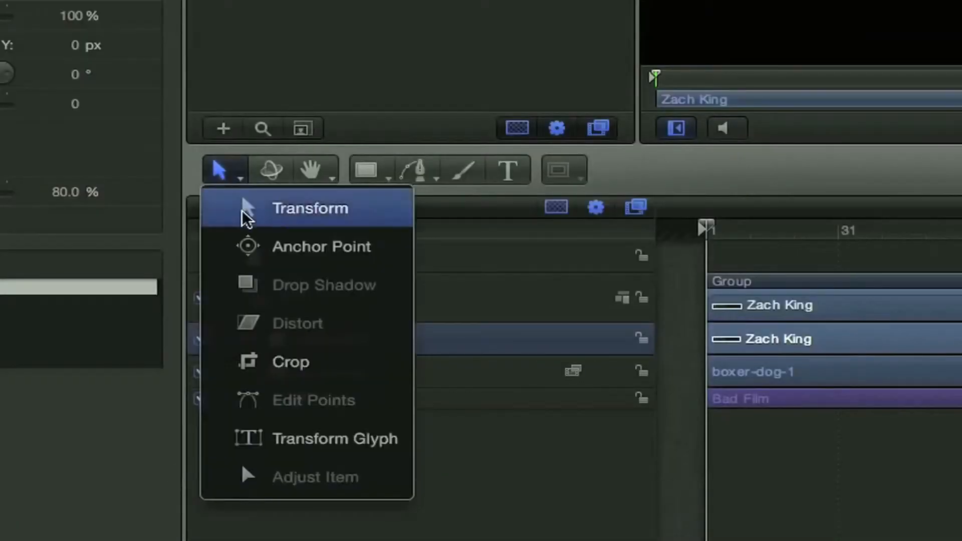
left_click(211, 171)
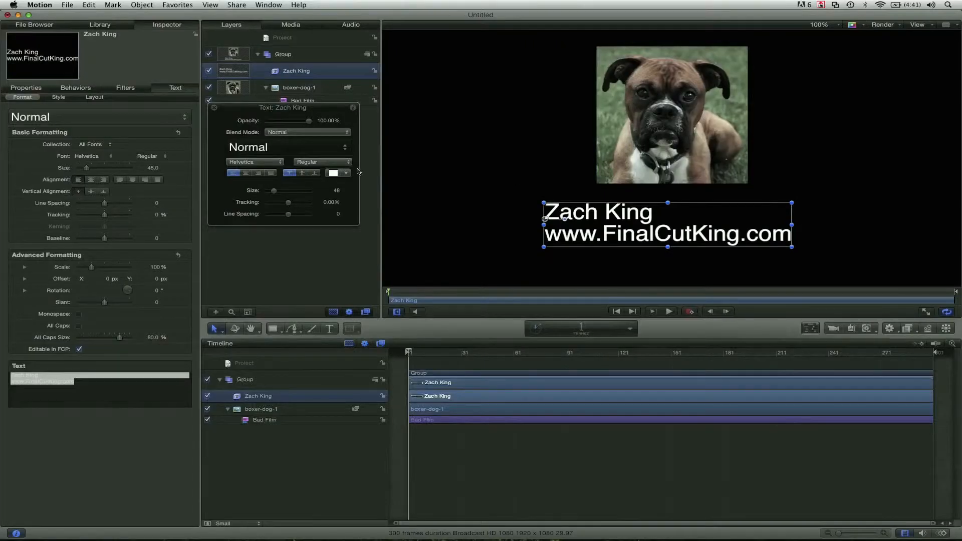
left_click_drag(250, 108, 251, 146)
left_click(247, 210)
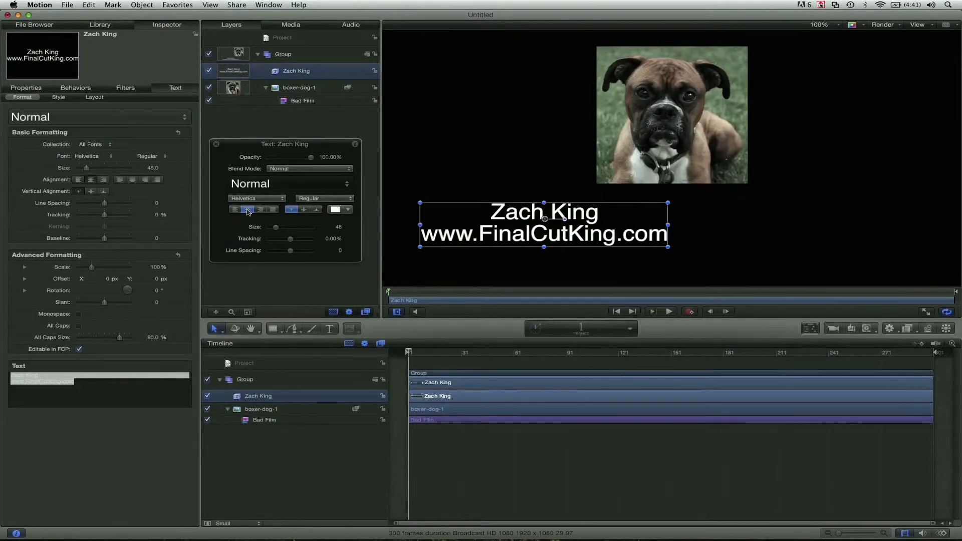
left_click_drag(541, 228, 666, 222)
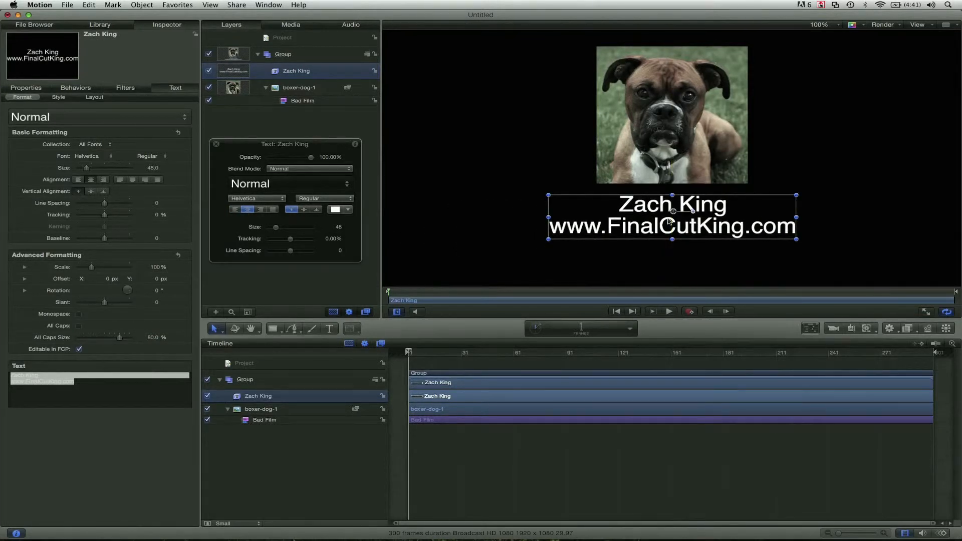
double_click(665, 222)
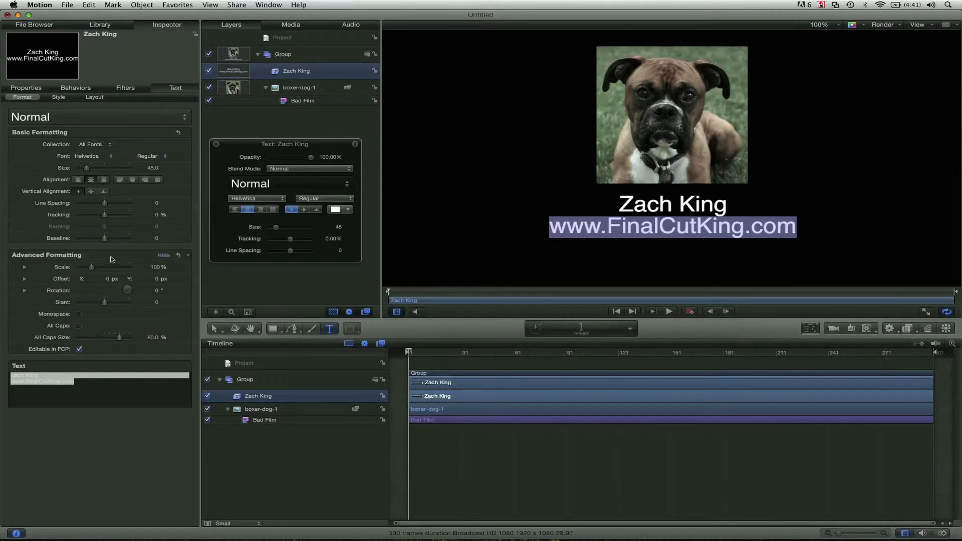
left_click(78, 326)
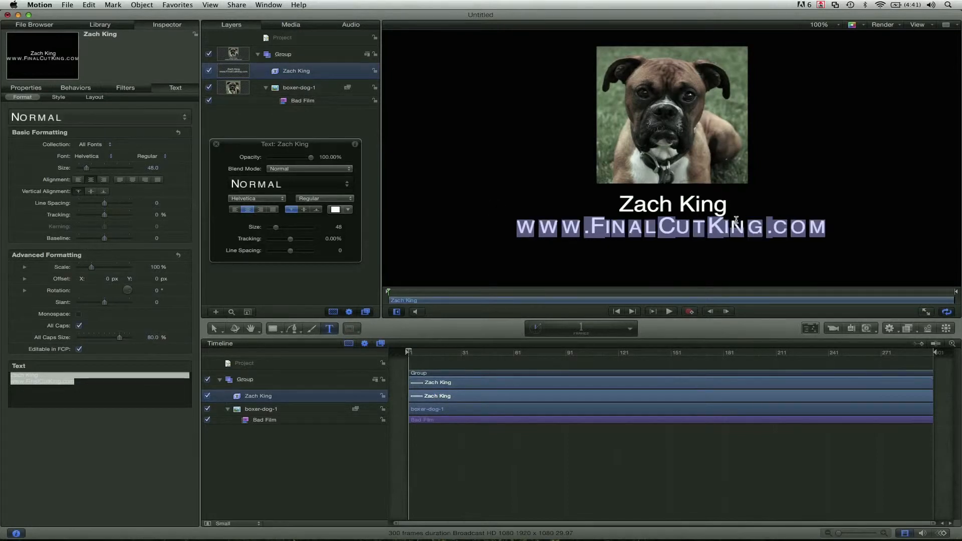
left_click(517, 226)
left_click_drag(517, 226, 831, 230)
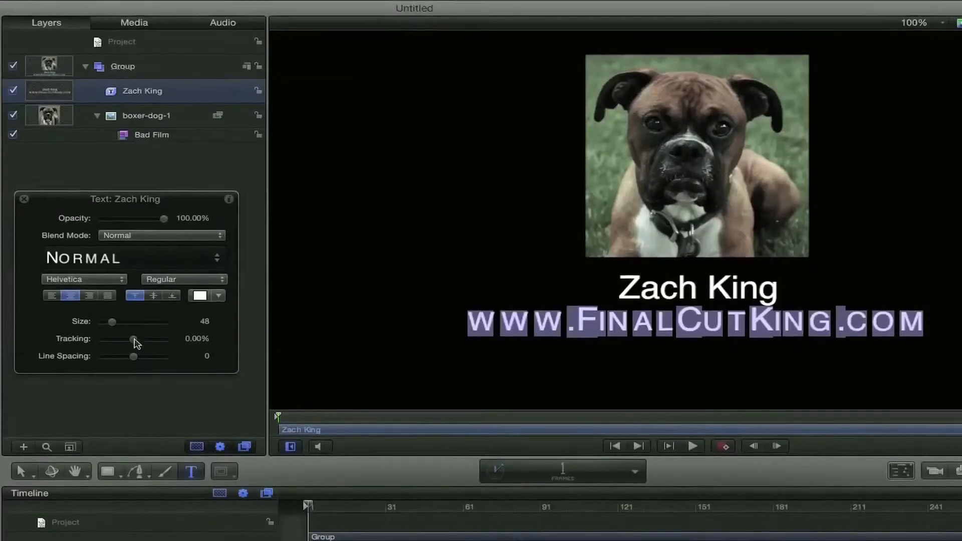
left_click_drag(289, 239, 287, 239)
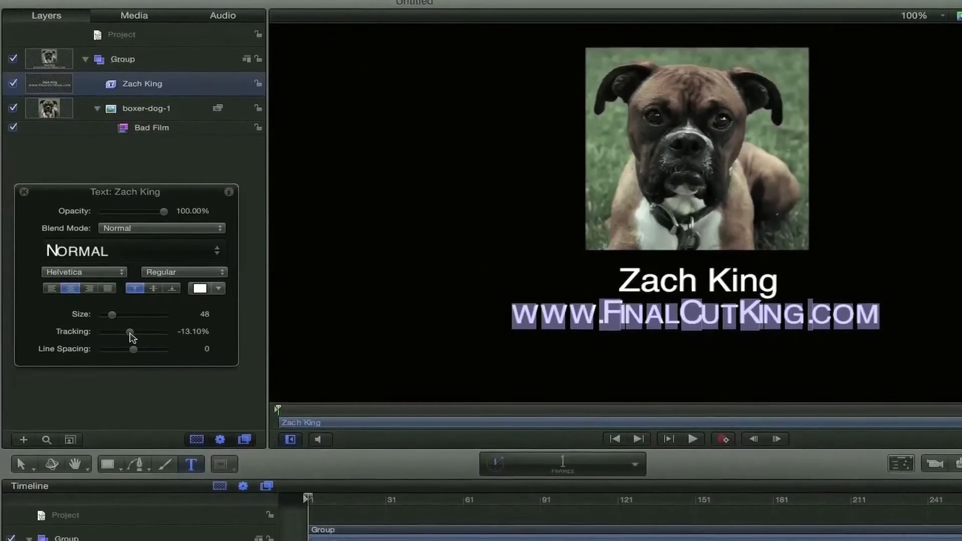
left_click(723, 315)
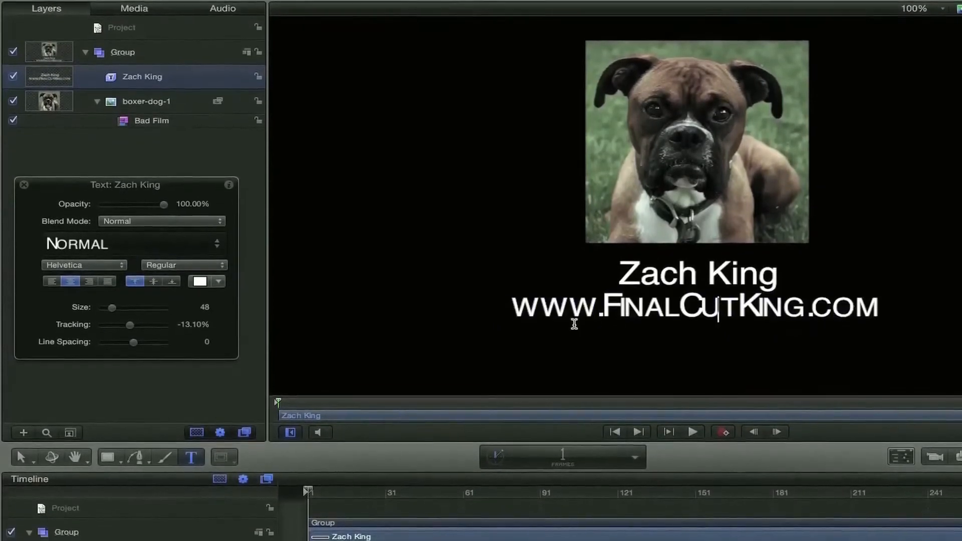
Adjust the tracking of the website address line to -10.71%
left_click_drag(515, 307, 901, 320)
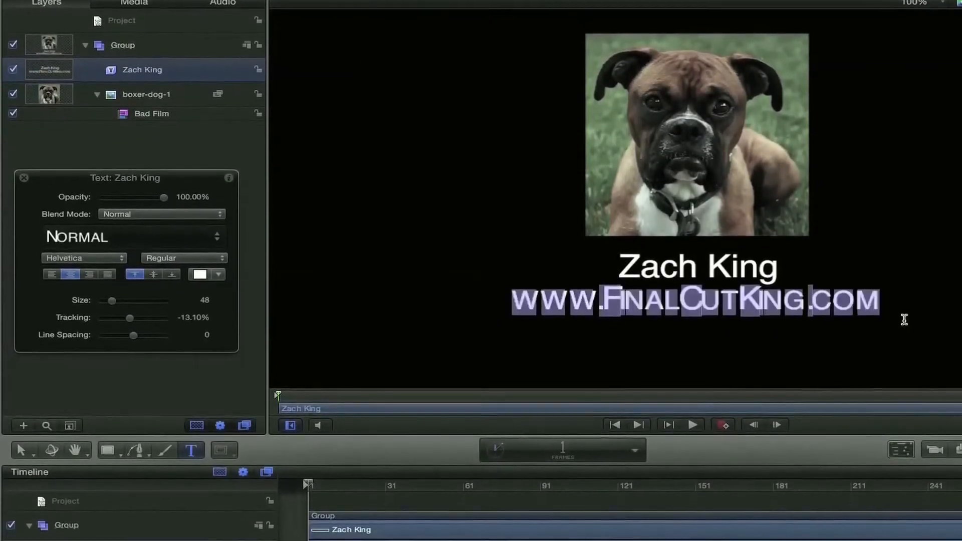
left_click_drag(139, 318, 133, 305)
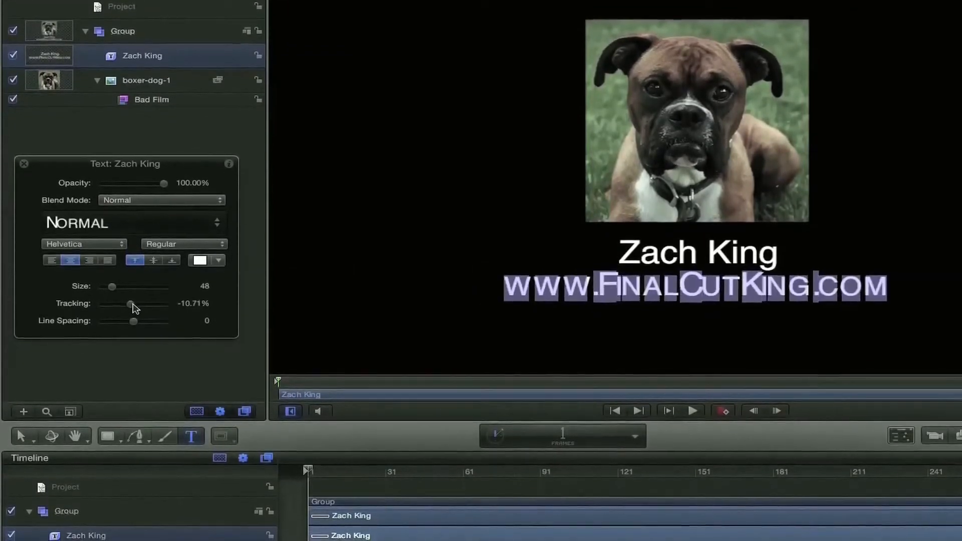
left_click(703, 282)
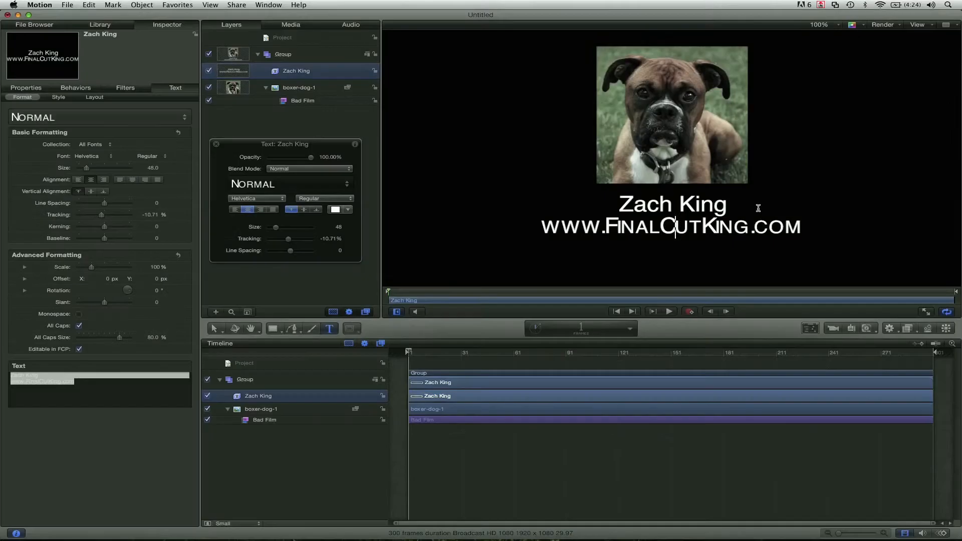
Colour the name line with a grey-green sampled from the grass in the dog image, then brighten it slightly
left_click_drag(729, 205, 612, 204)
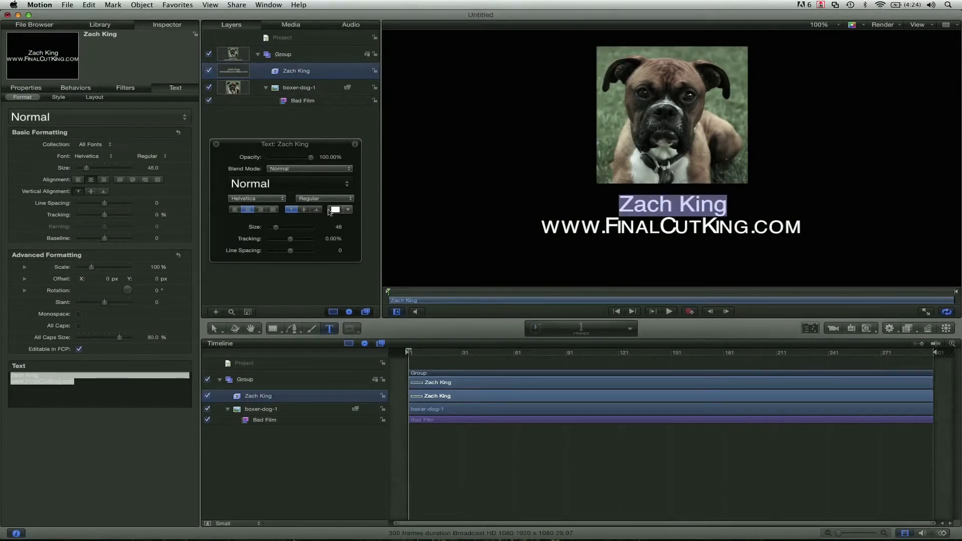
left_click(335, 209)
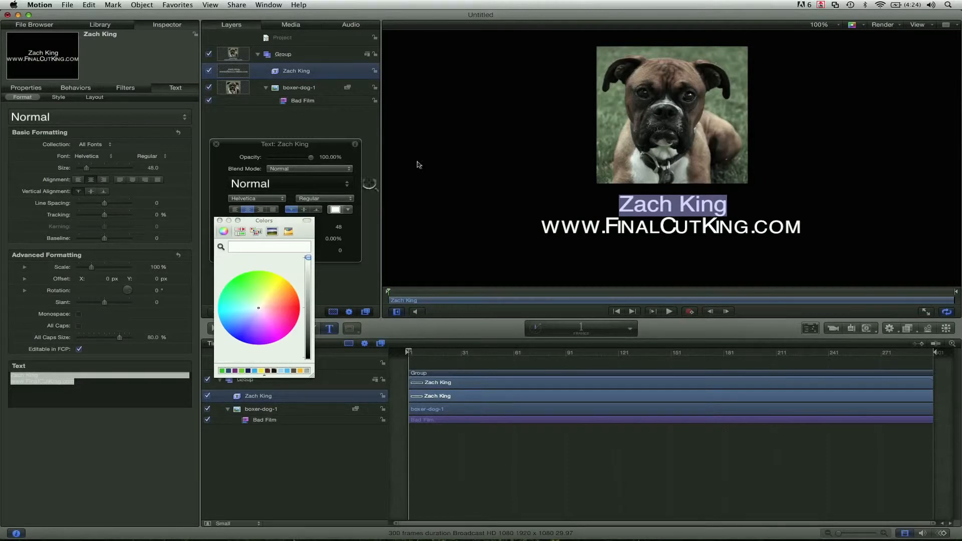
left_click(605, 60)
left_click(644, 204)
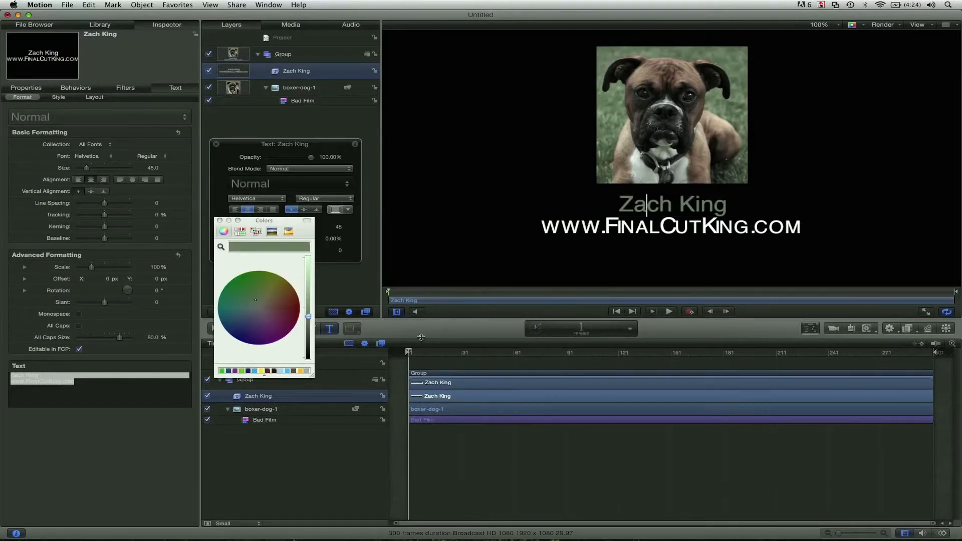
left_click_drag(307, 317, 307, 304)
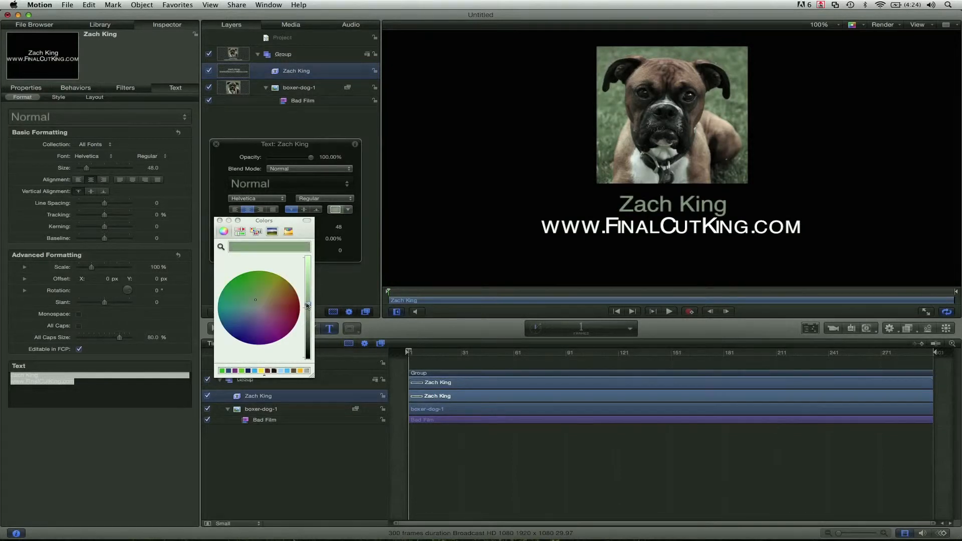
left_click(219, 221)
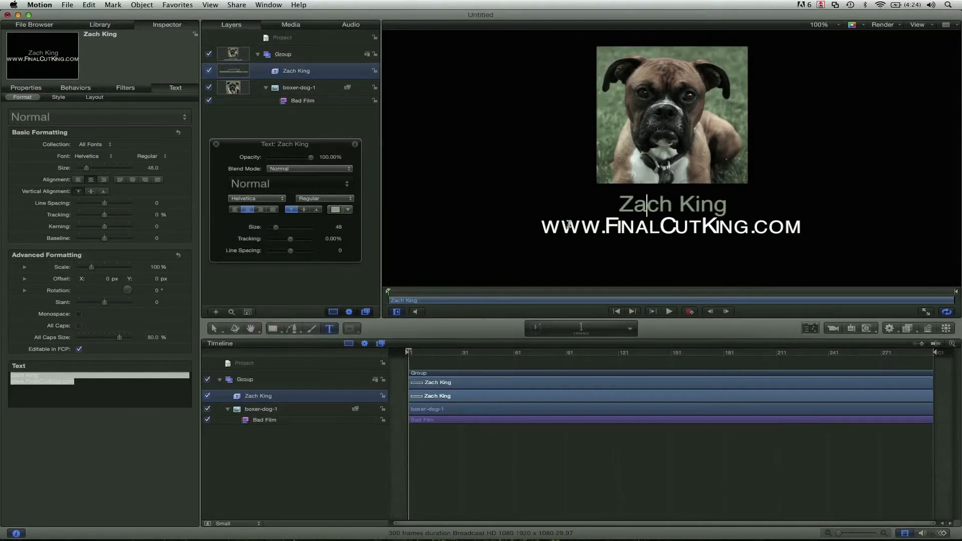
key("Escape")
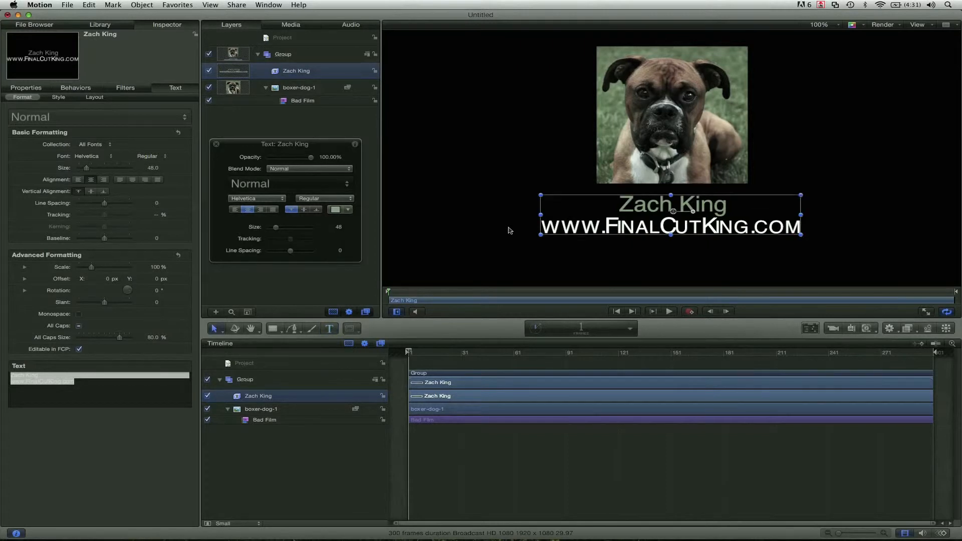
left_click(571, 262)
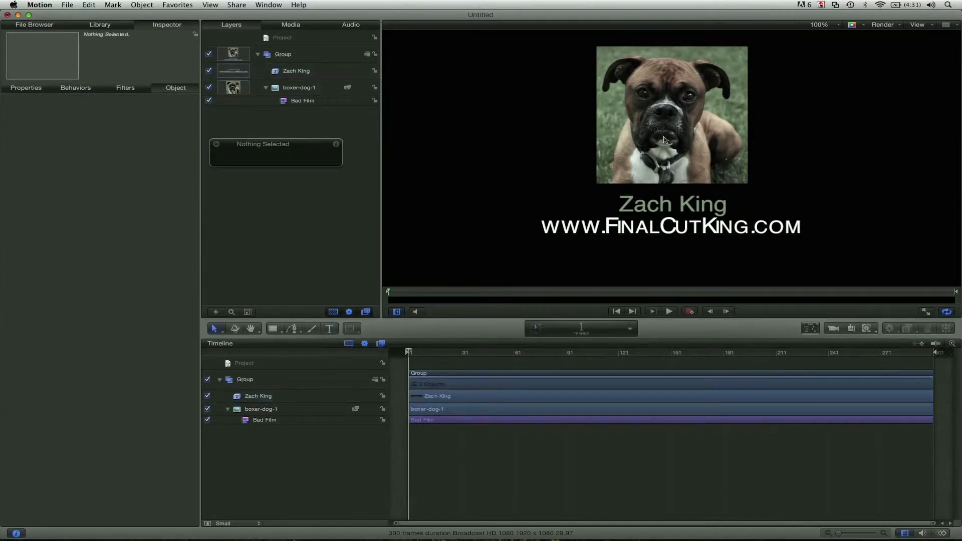
Apply the Blur In behavior from the Text-Basic group of Text Sequence to the text object beneath the dog image
left_click(652, 226)
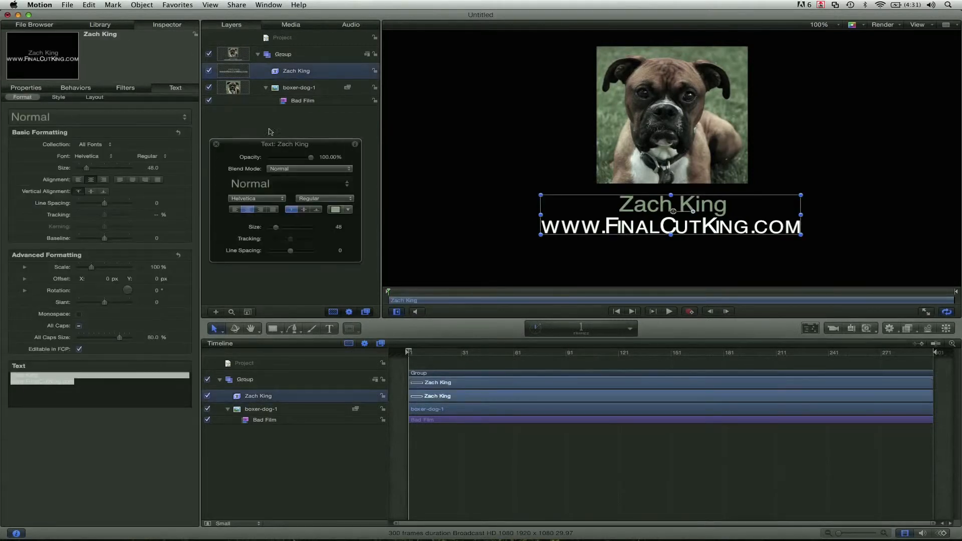
left_click(97, 23)
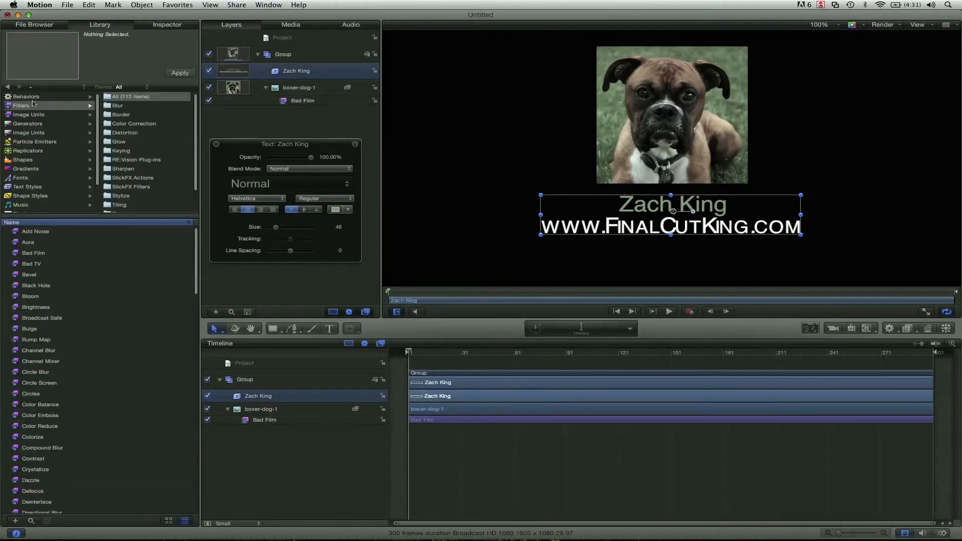
left_click(26, 97)
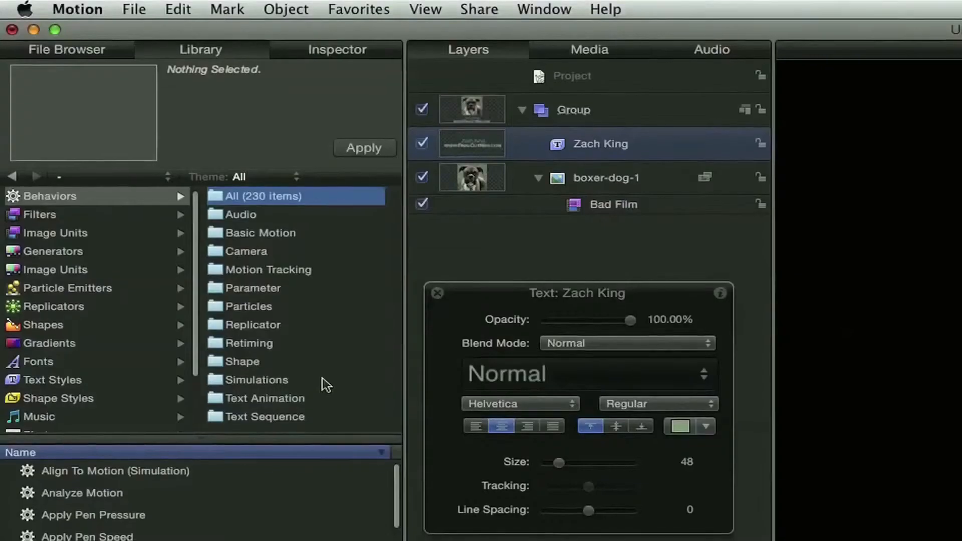
left_click(120, 205)
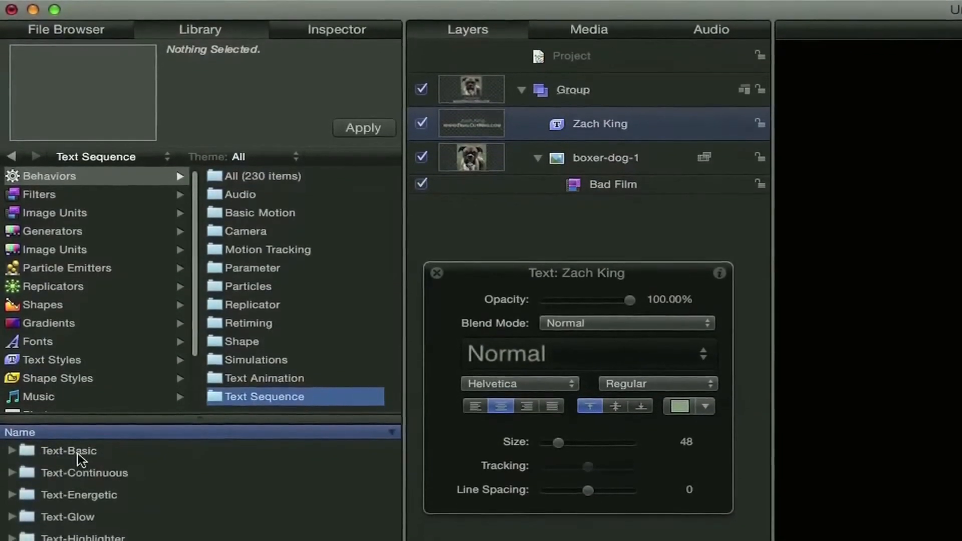
double_click(76, 453)
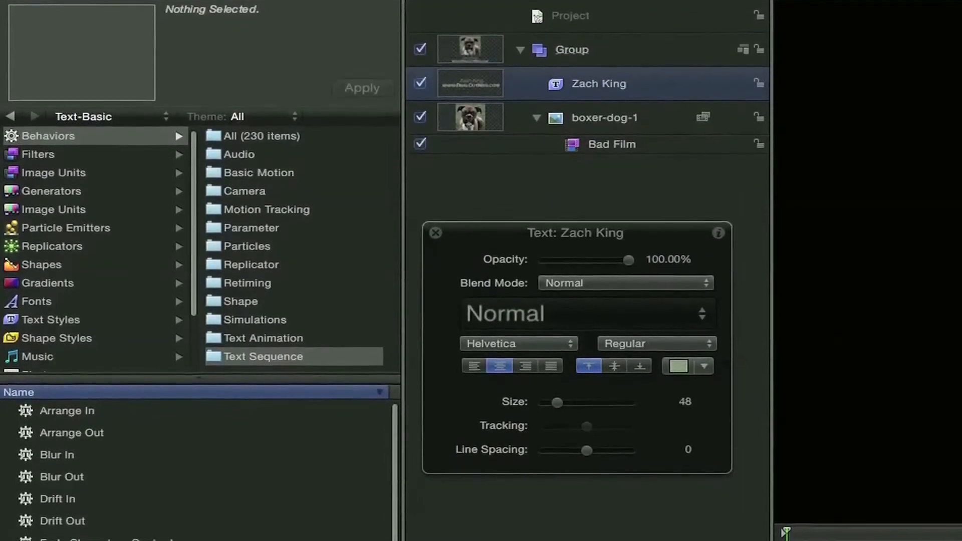
left_click(53, 456)
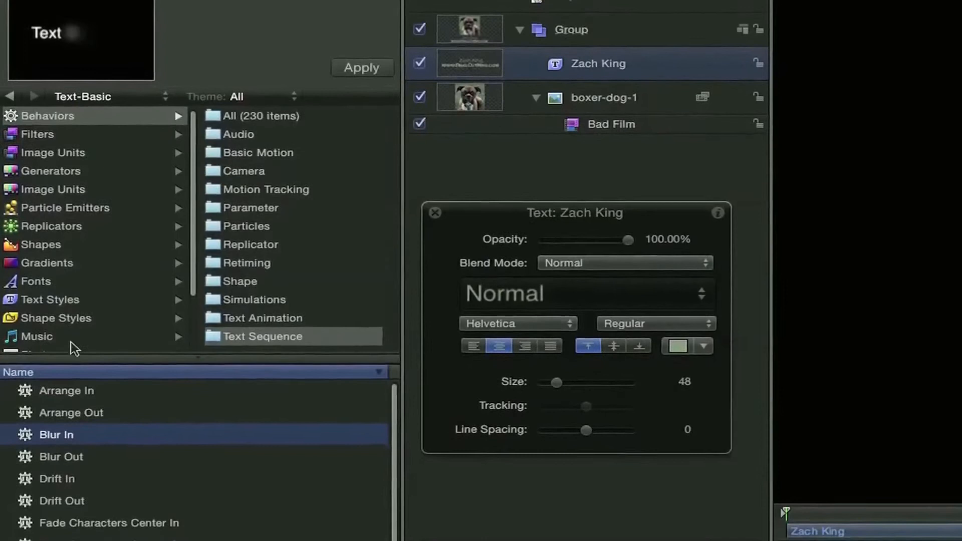
mouse_move(82, 36)
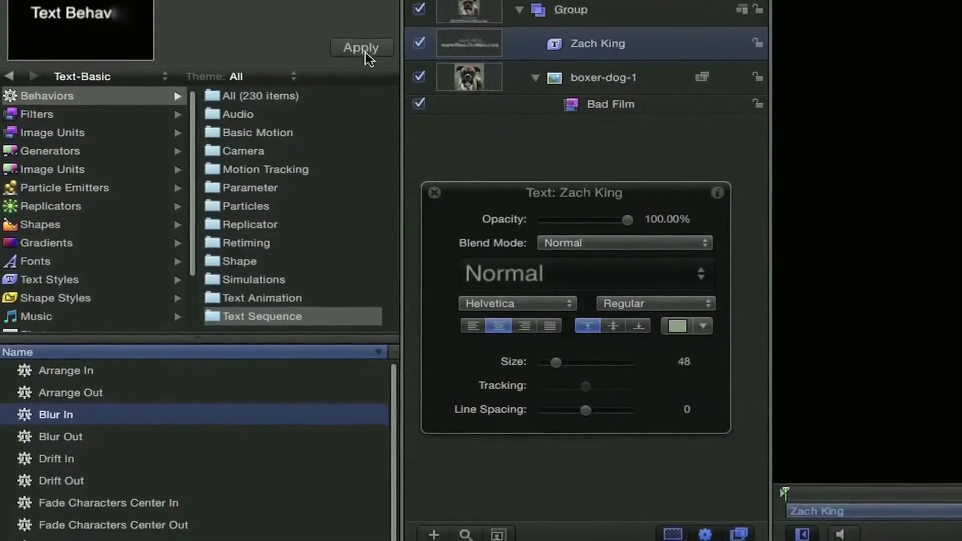
left_click_drag(97, 411, 676, 231)
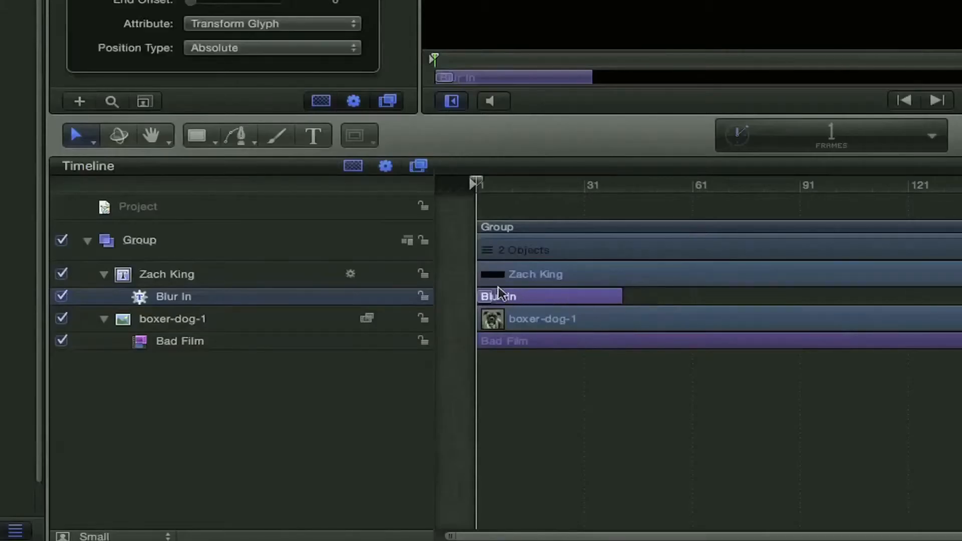
Trim the Blur In behavior to end at frame 21 and play the text animation from the start
left_click_drag(629, 193, 622, 192)
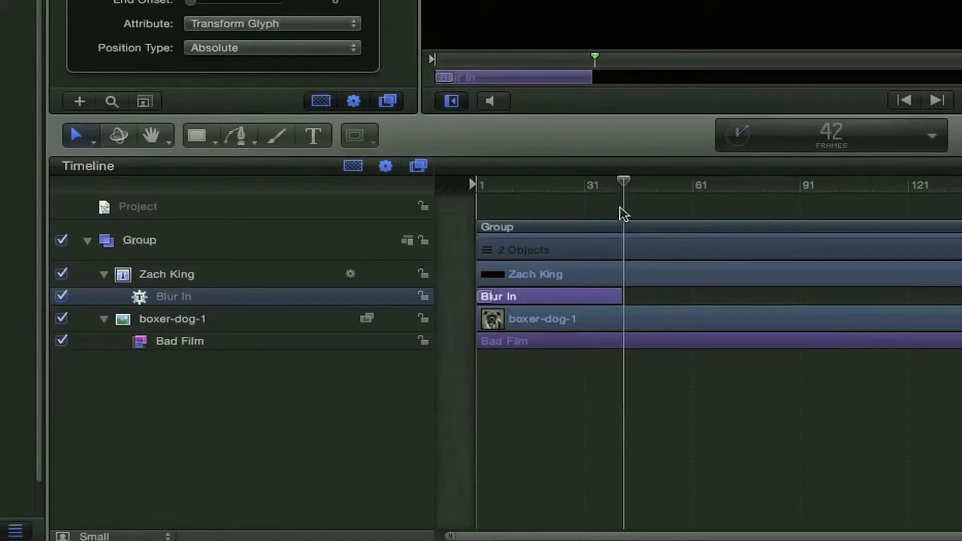
left_click_drag(621, 296, 566, 297)
left_click(549, 186)
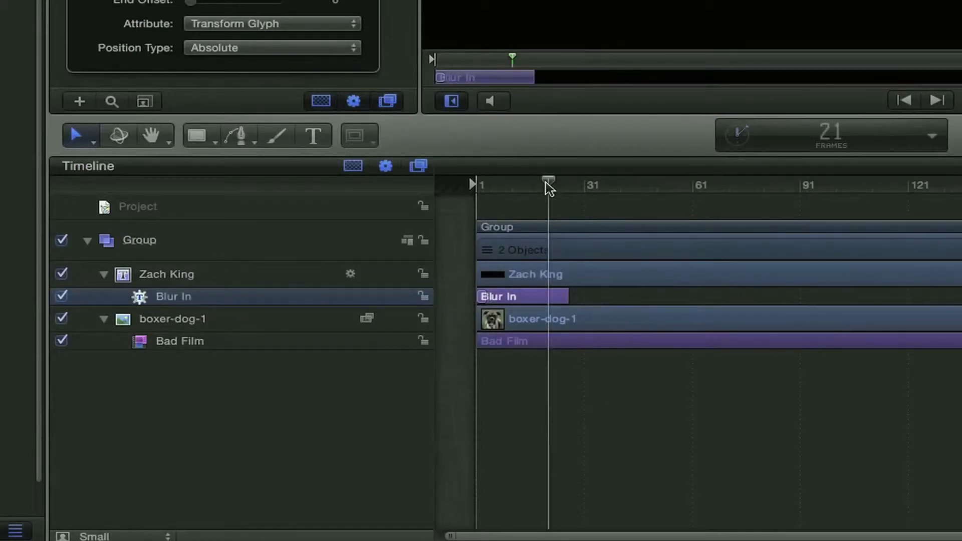
key("o")
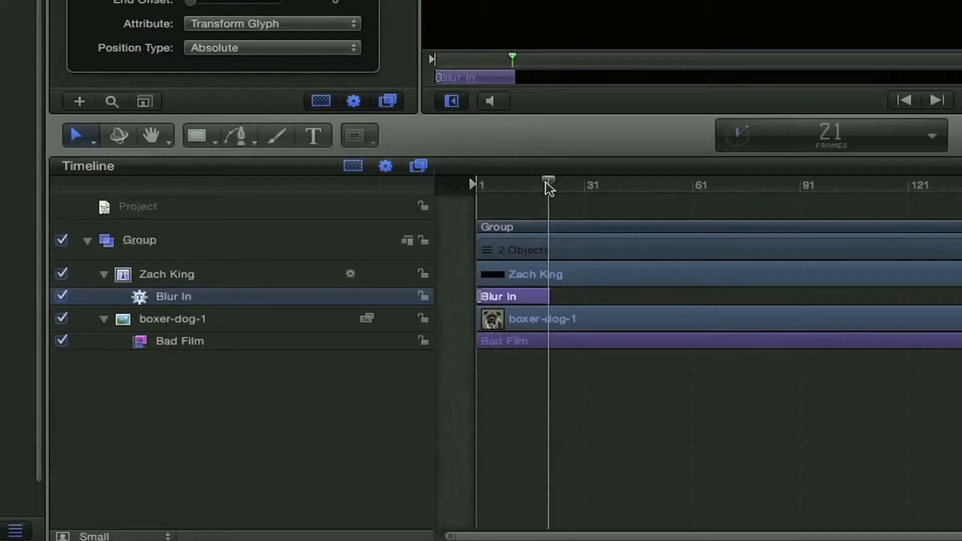
left_click_drag(549, 186, 481, 187)
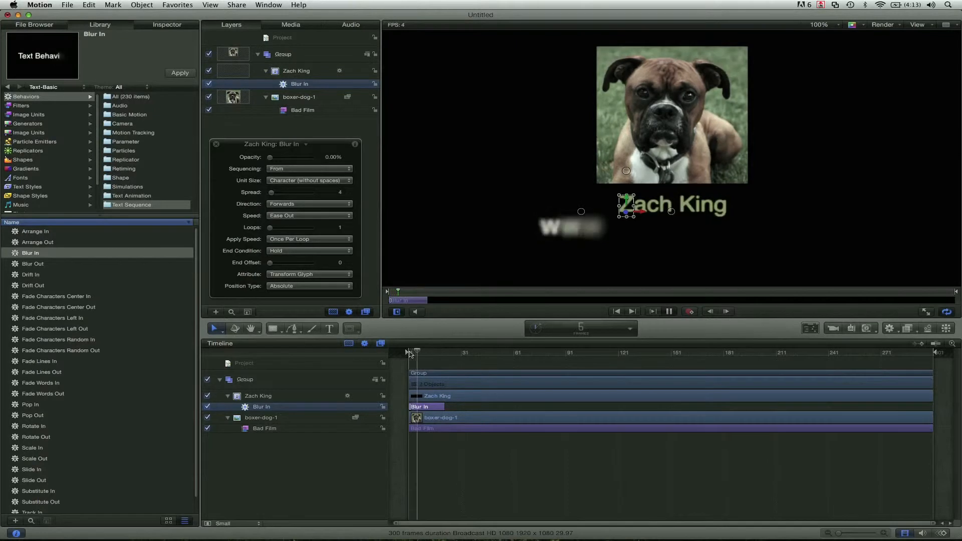
key("space")
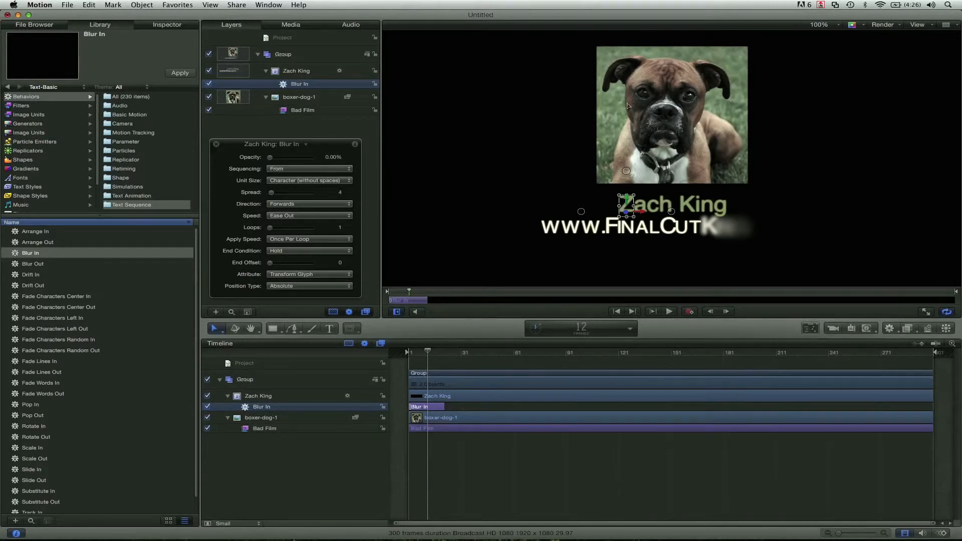
Add the Simple Border filter from the Border category to the boxer-dog-1 image
left_click(300, 101)
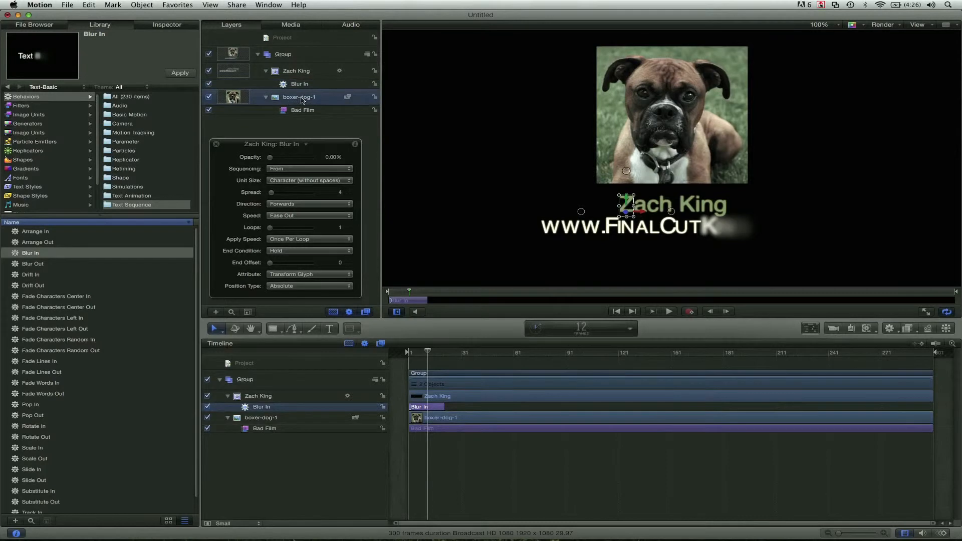
left_click(35, 106)
scroll(132, 121, "up", 1)
left_click(132, 123)
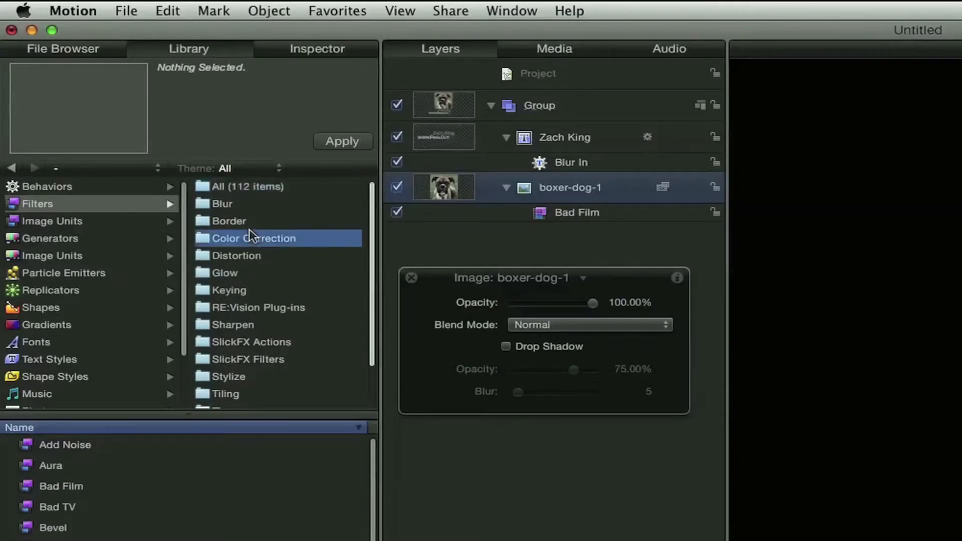
left_click(235, 220)
left_click_drag(95, 465, 656, 135)
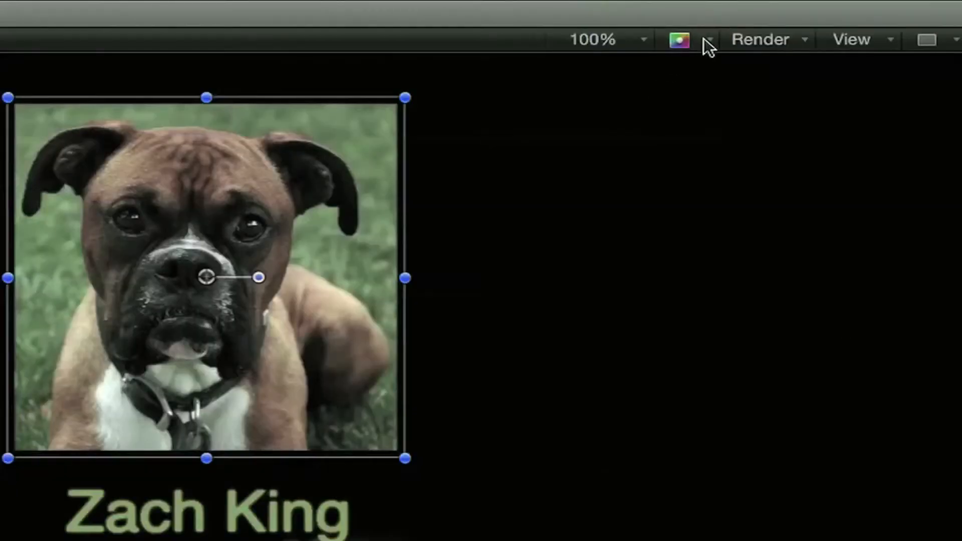
Show the canvas background as Transparent to examine the border around the dog image, and inspect the image's settings
left_click(862, 26)
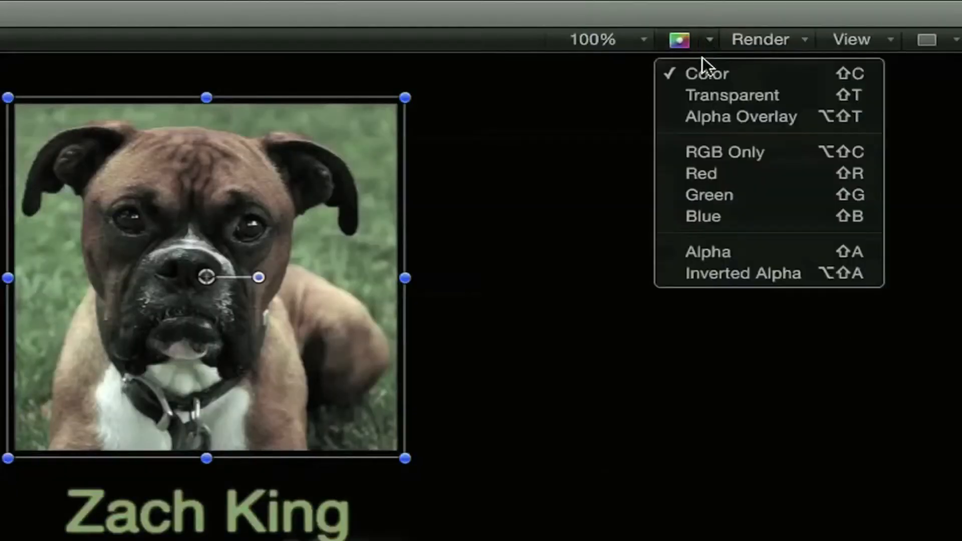
left_click(708, 96)
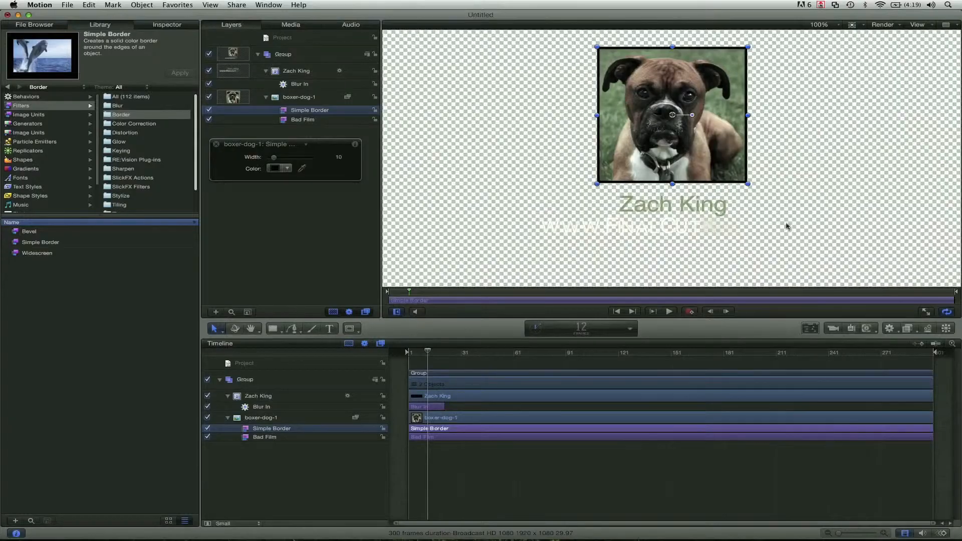
left_click(469, 150)
left_click(631, 122)
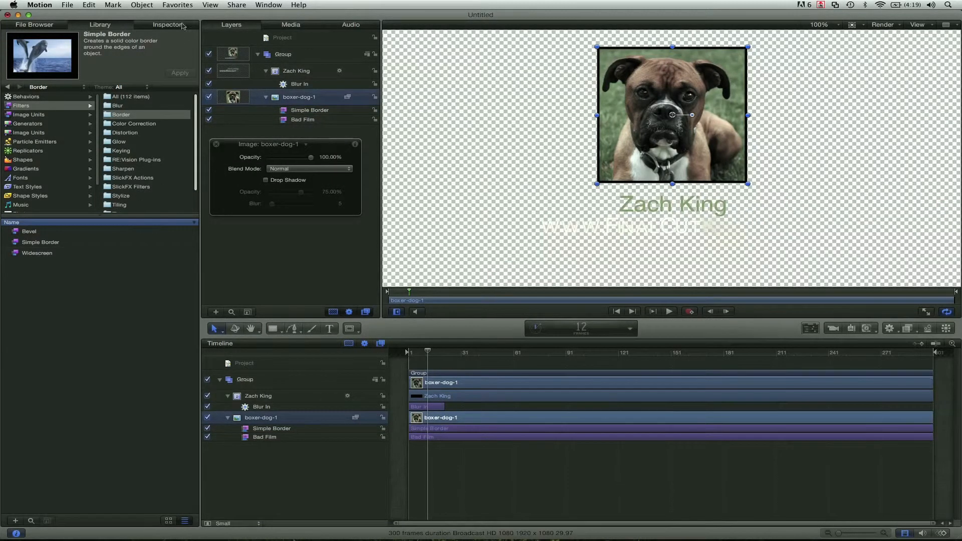
left_click(164, 26)
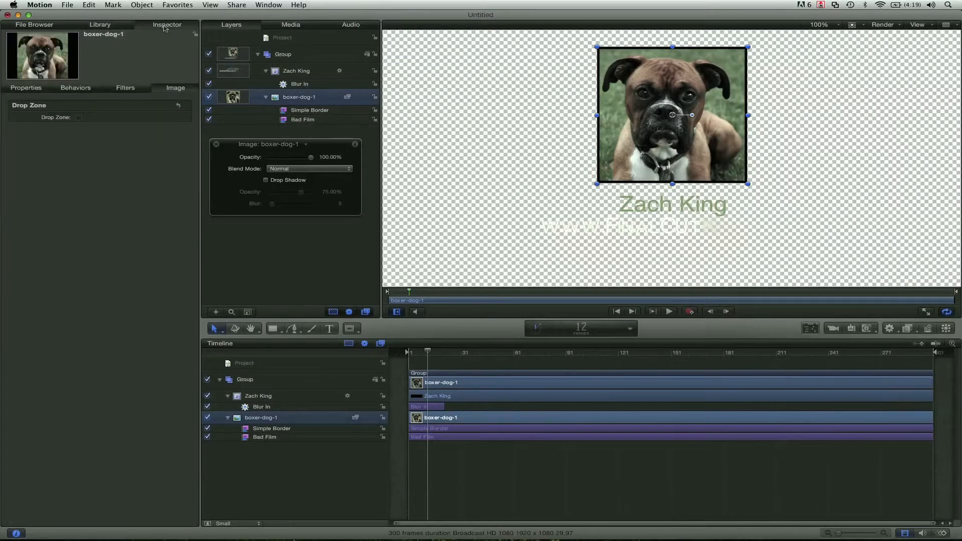
Set the dog image's Simple Border to width 15 in white, and return the canvas to Color display
left_click(308, 112)
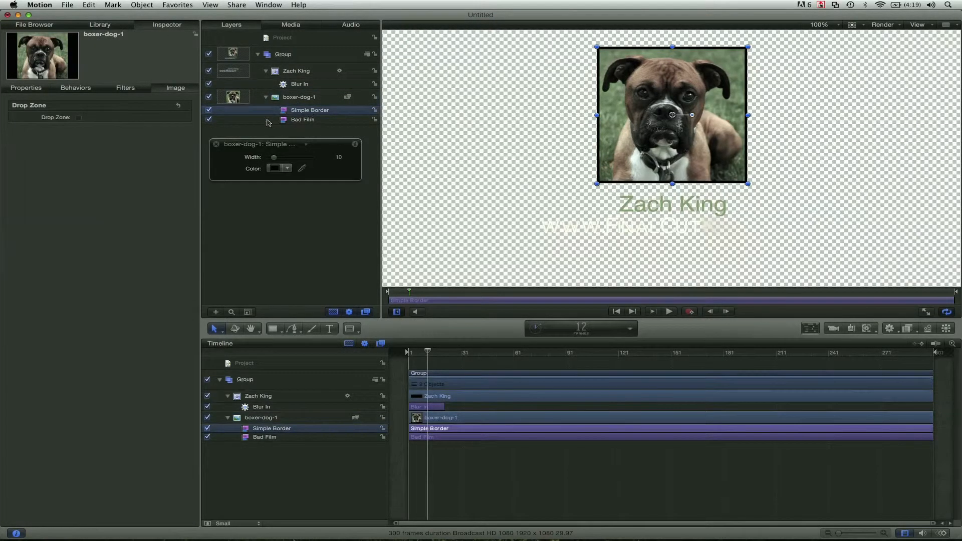
left_click_drag(275, 159, 277, 159)
left_click(274, 168)
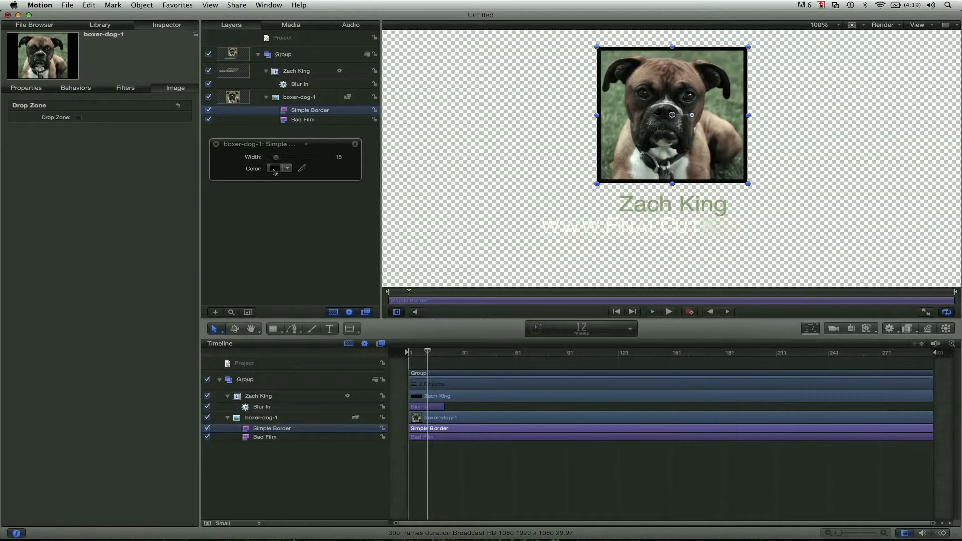
left_click_drag(307, 316, 307, 257)
left_click(220, 220)
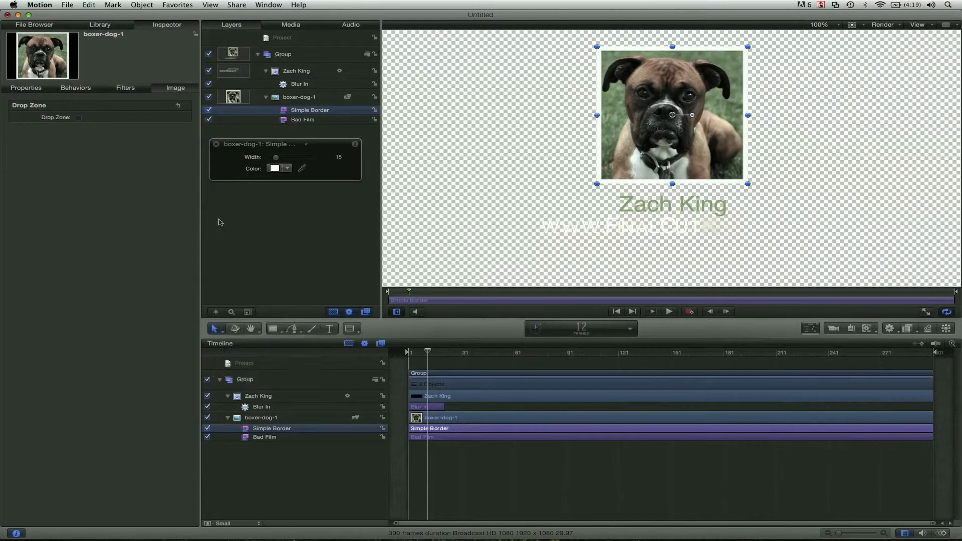
left_click(855, 28)
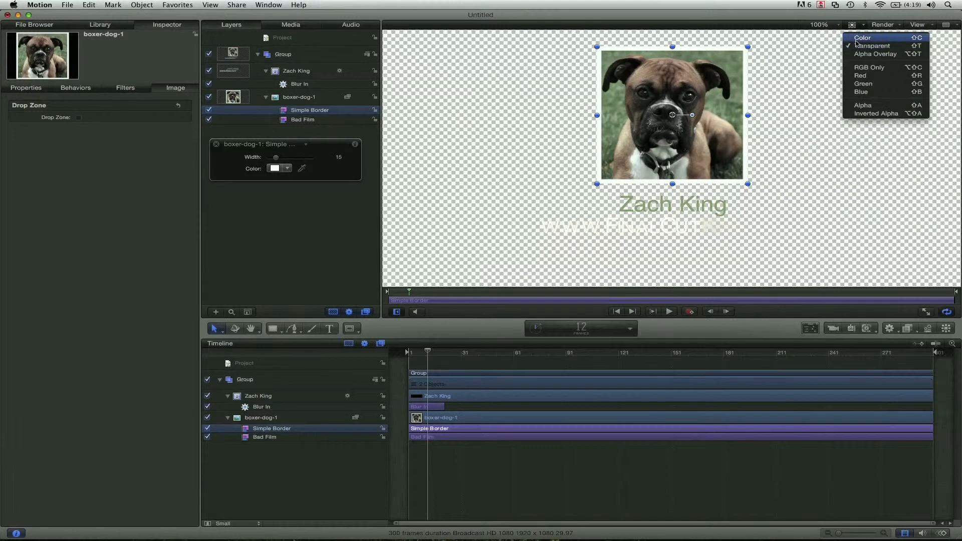
left_click(857, 36)
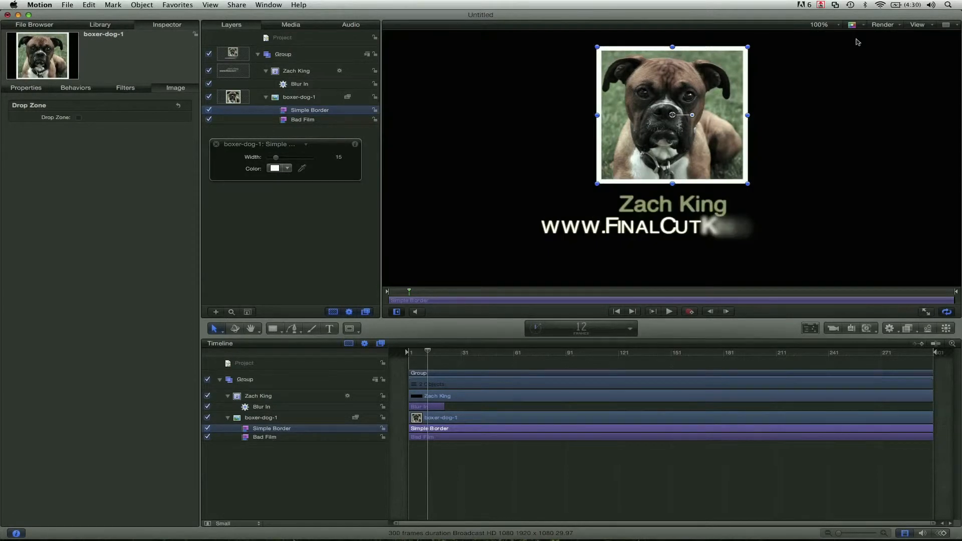
Set the project's Background property to Solid so the background colour renders with the composition
right_click(422, 171)
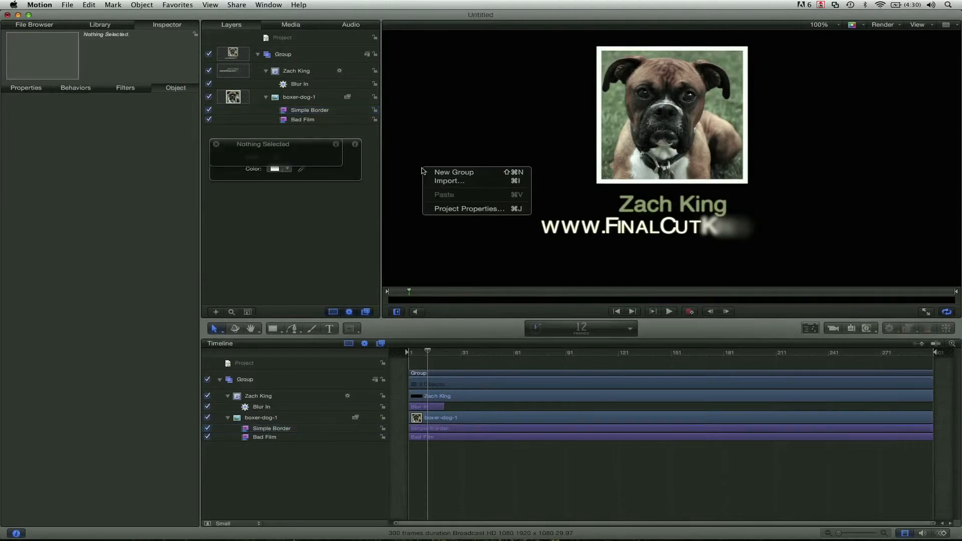
left_click(459, 208)
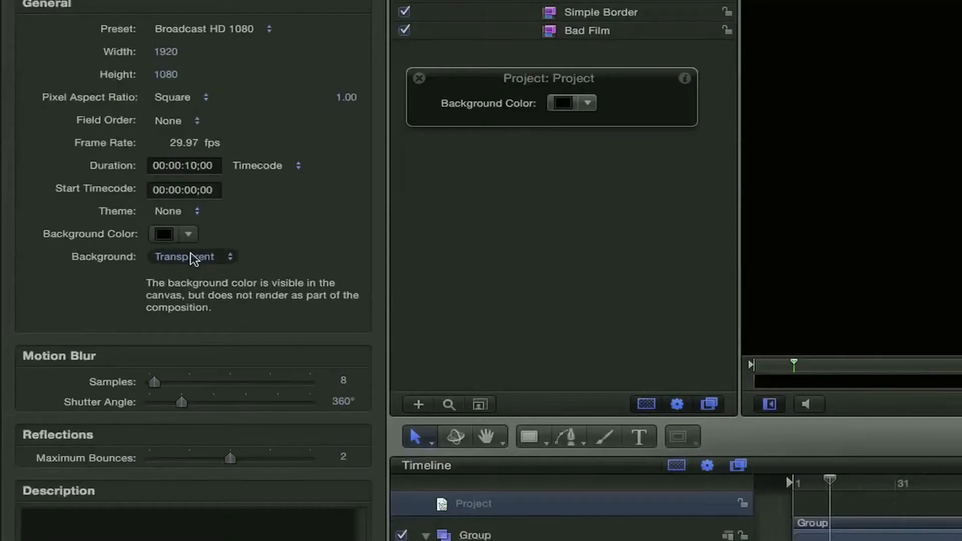
left_click(98, 235)
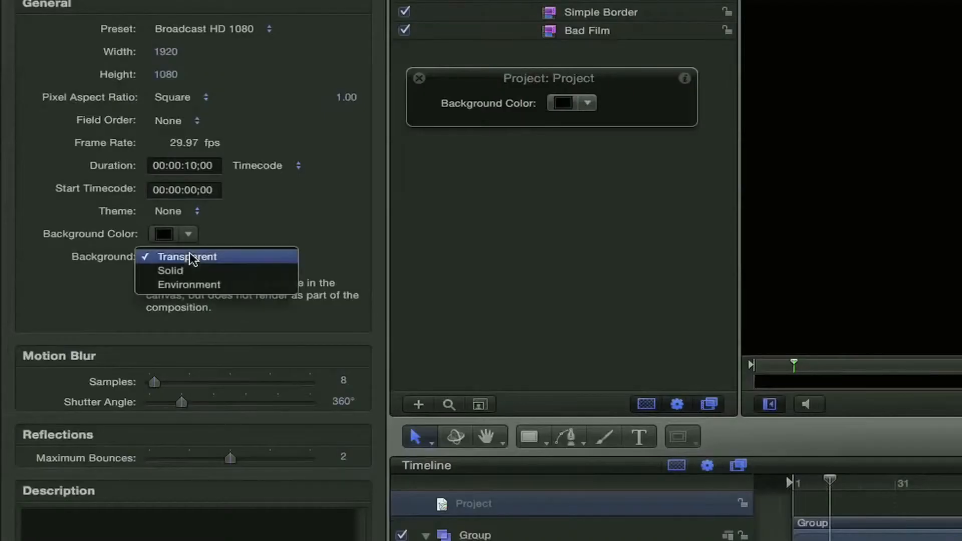
left_click(248, 271)
left_click(959, 219)
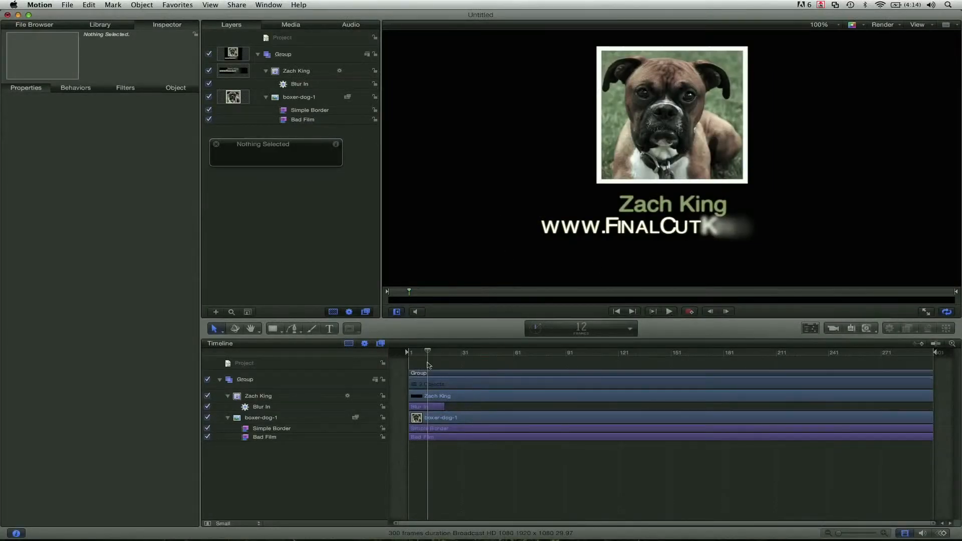
Move the playhead back to frame 2 and add a camera, switching the existing 2D group to 3D
left_click_drag(427, 351, 405, 354)
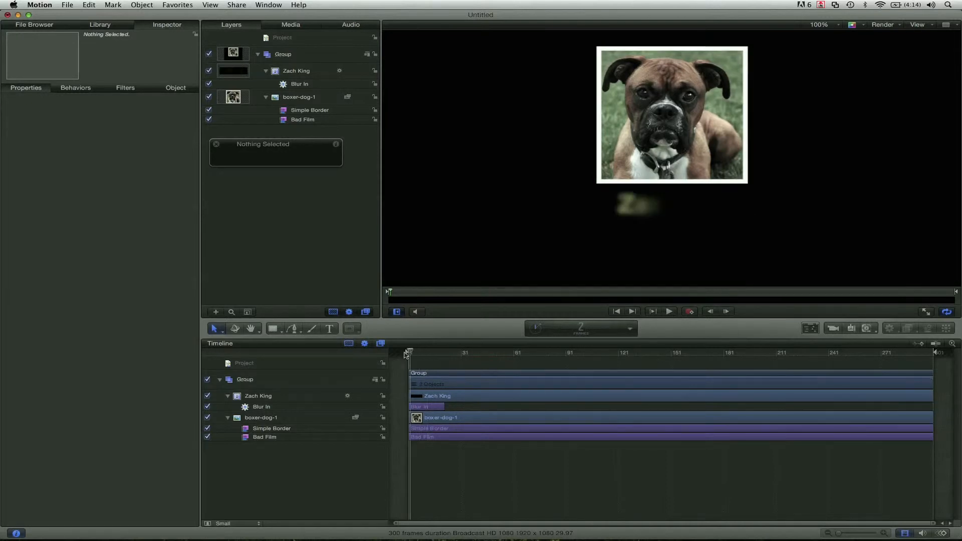
left_click(833, 329)
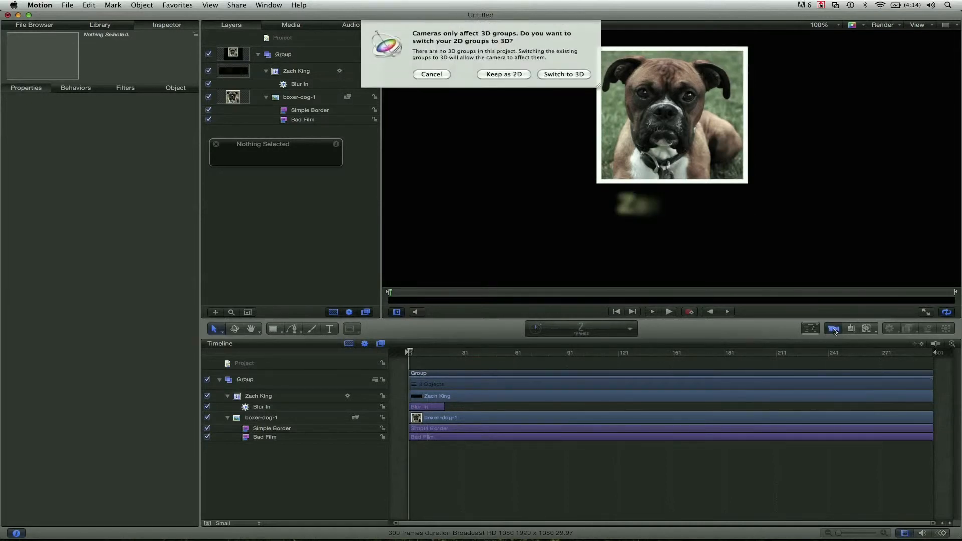
left_click(558, 75)
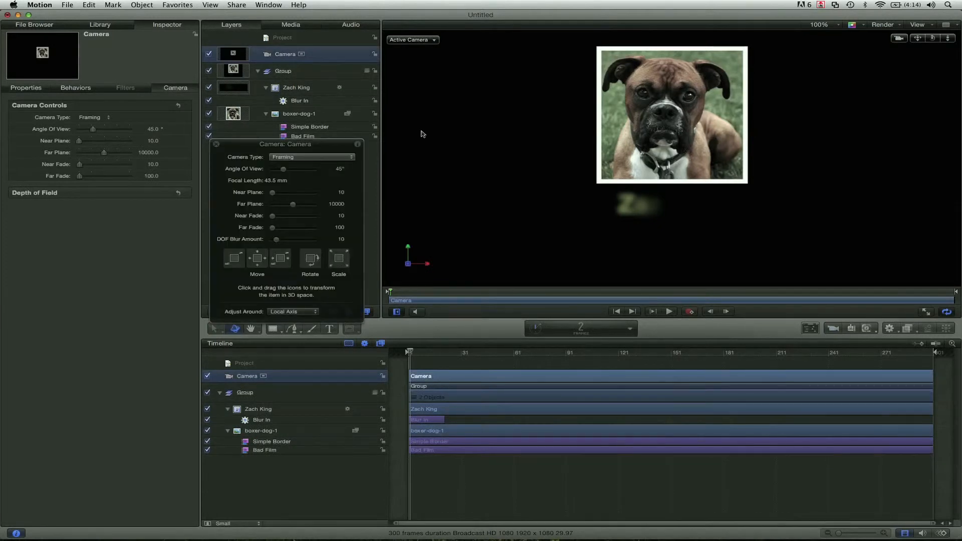
left_click_drag(302, 146, 302, 131)
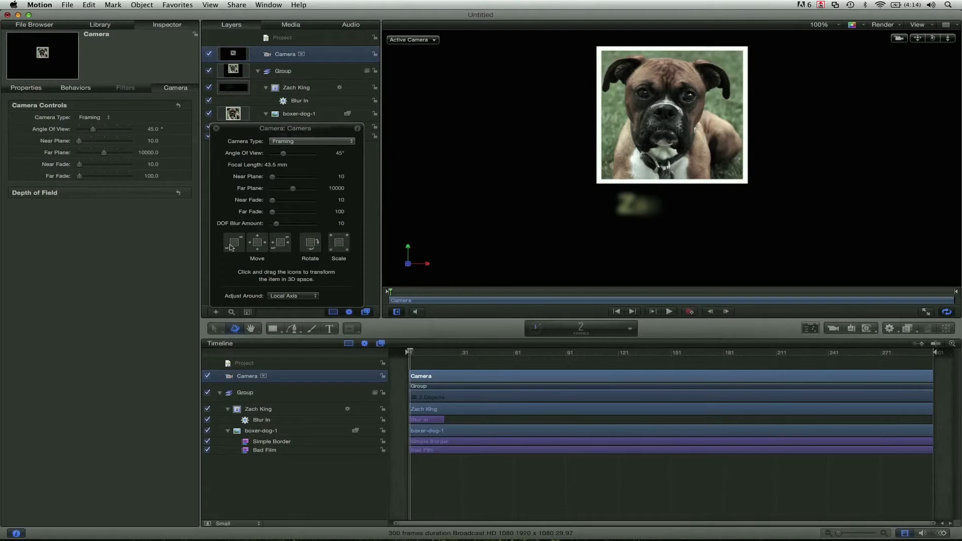
Shift the camera slightly in 3D space, try rotating it around the dog image, and undo the rotation
left_click_drag(234, 242, 281, 223)
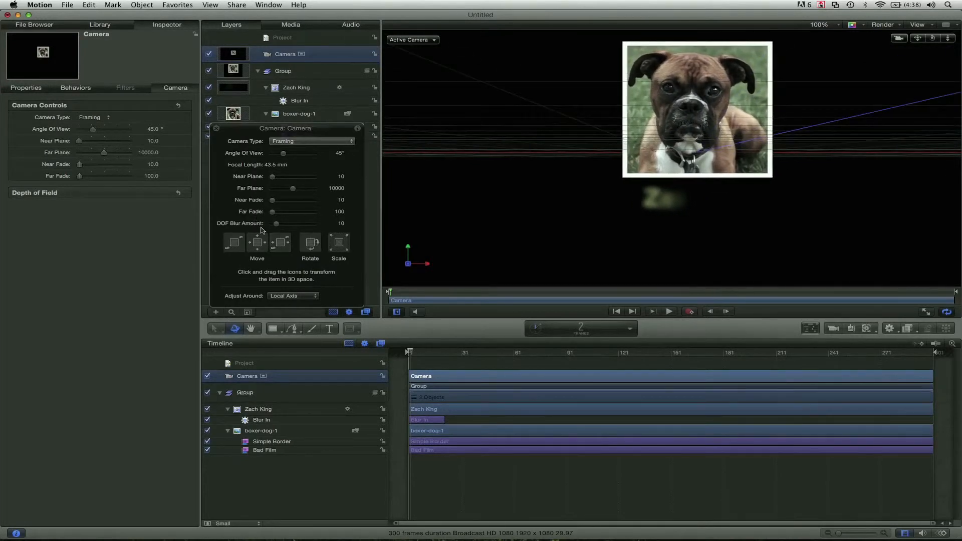
left_click_drag(315, 253, 293, 253)
left_click_drag(282, 251, 282, 250)
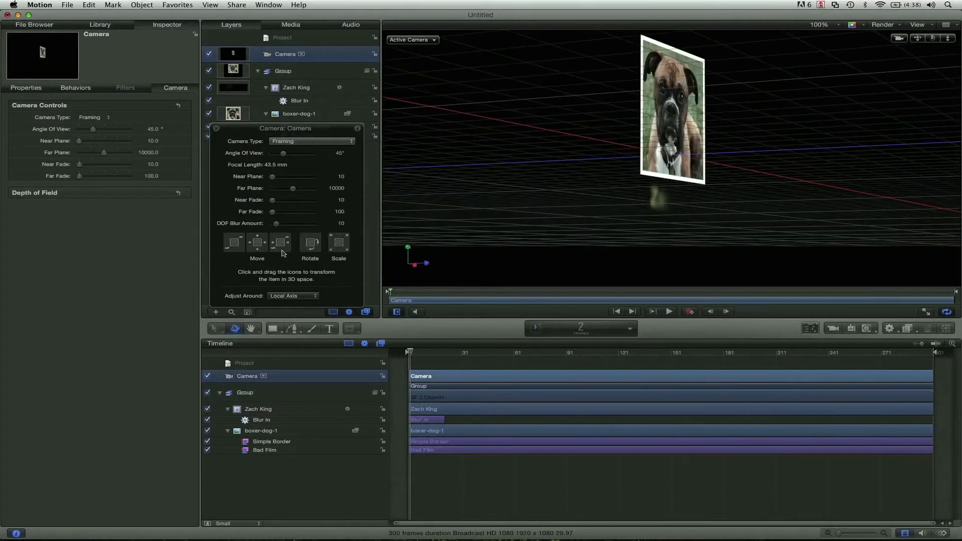
key("super+z")
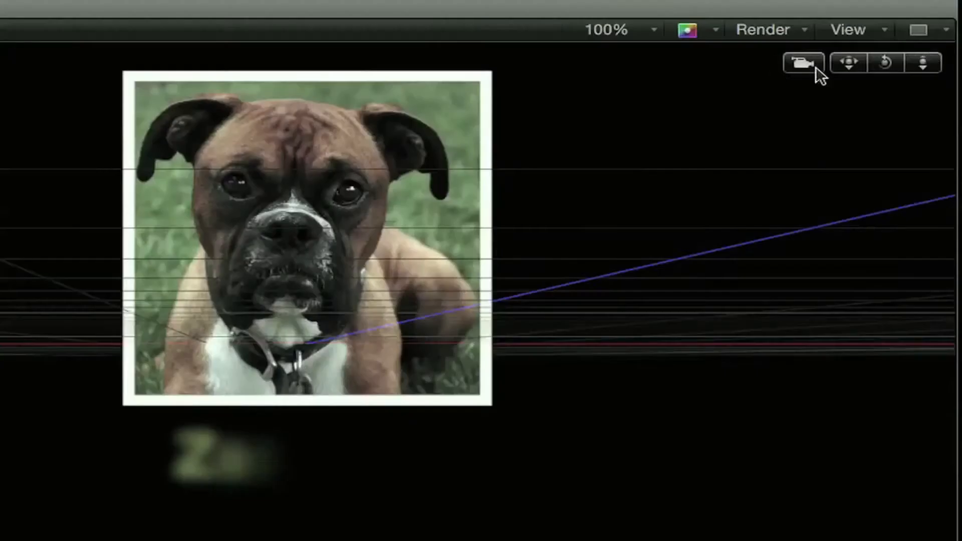
Fit the canvas to the window and reframe the camera so the dog image sits near the centre and appears larger
left_click_drag(920, 65, 922, 67)
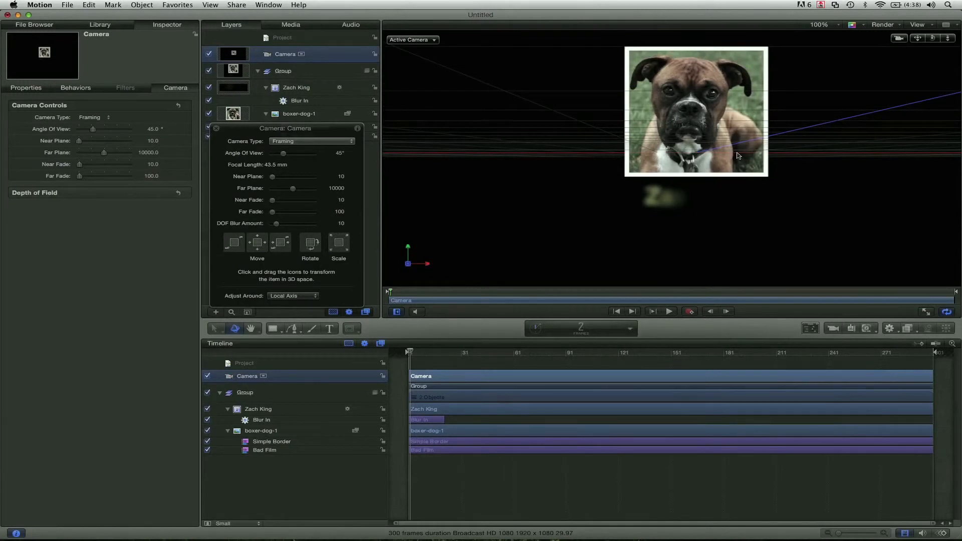
key("shift+z")
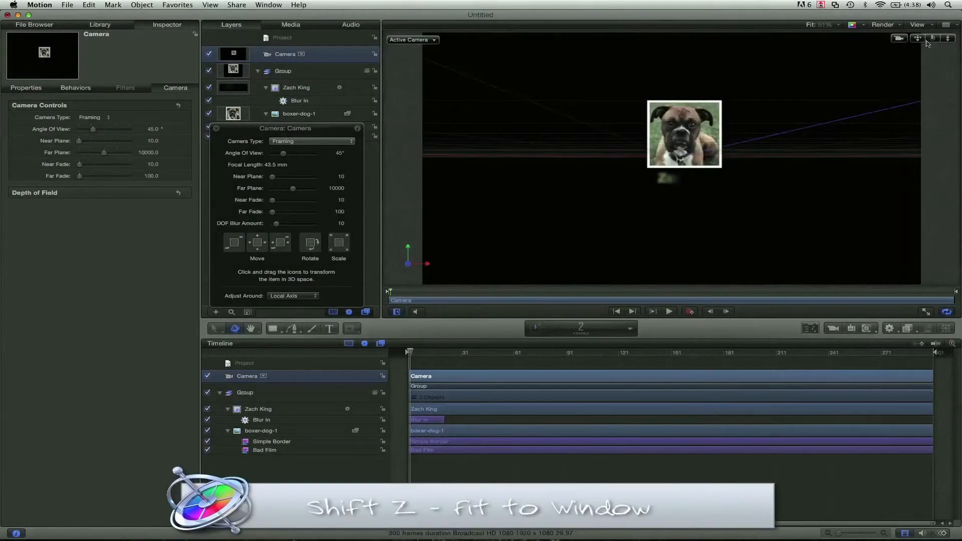
left_click_drag(920, 42, 919, 41)
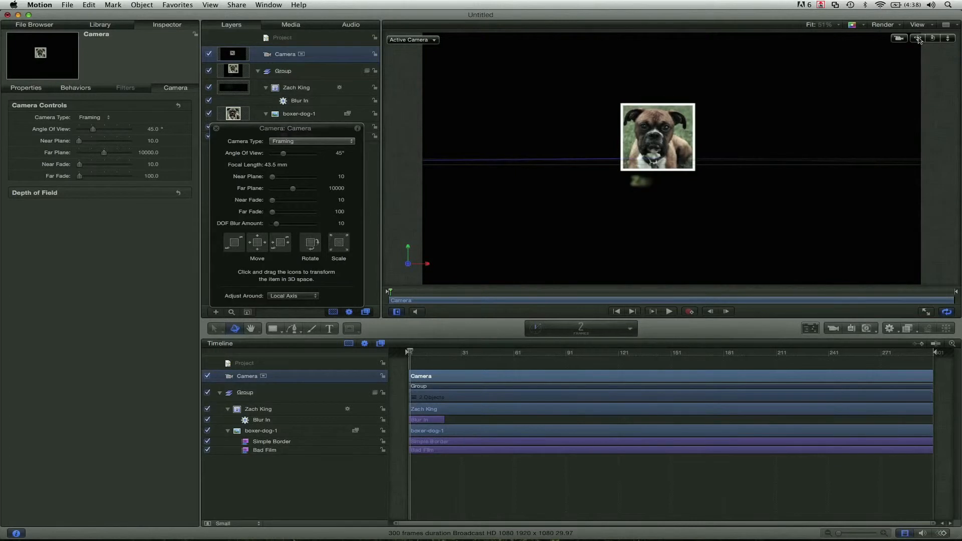
left_click_drag(948, 39, 914, 39)
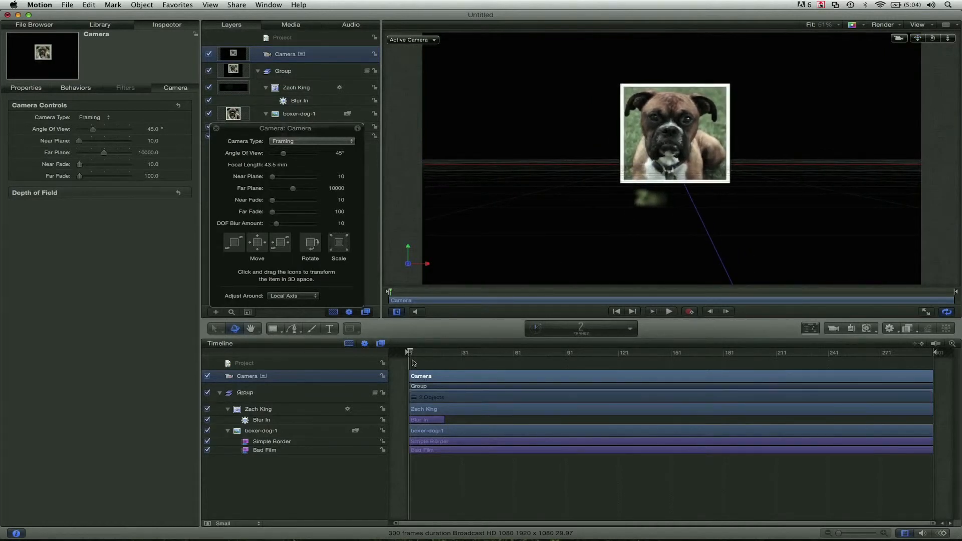
Turn on keyframe recording with the playhead at frame 1 and briefly play the timeline
left_click_drag(412, 358, 401, 355)
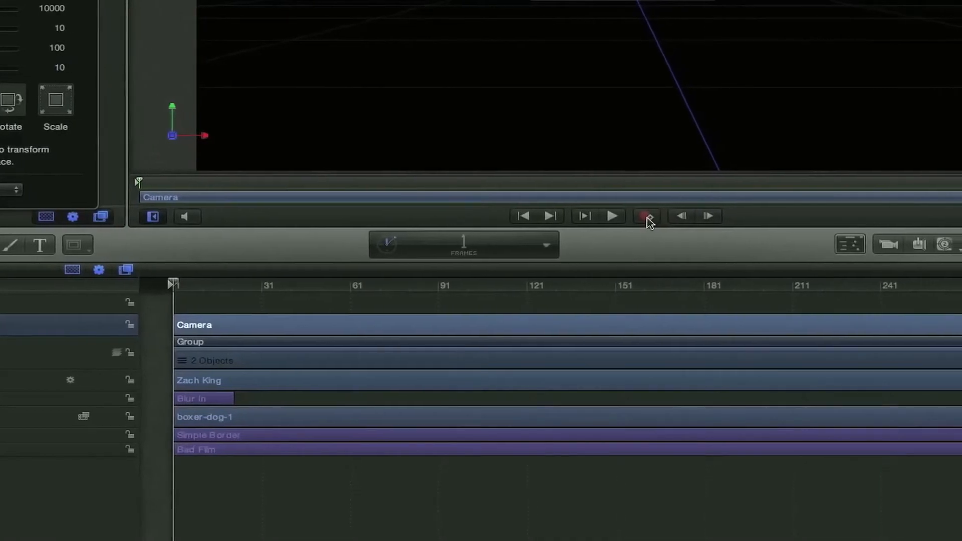
left_click(645, 216)
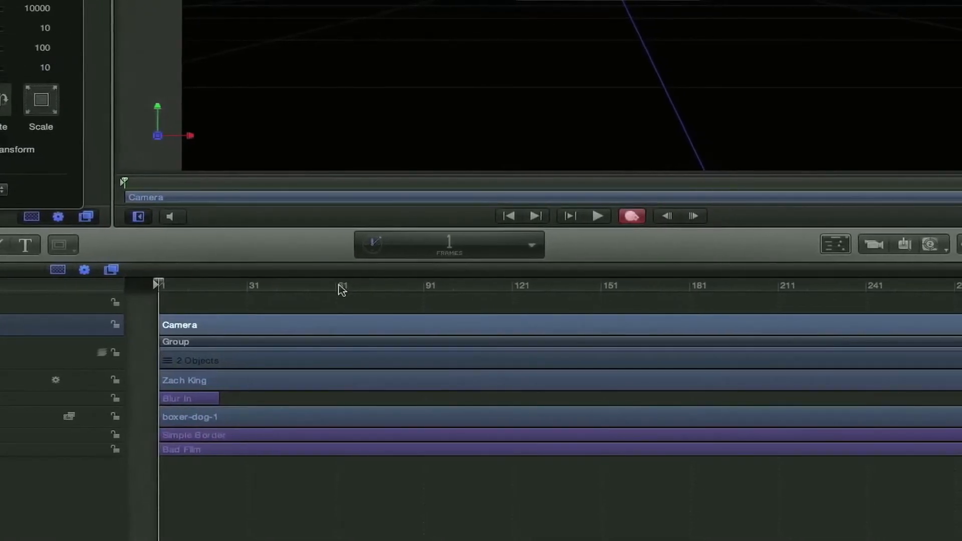
key("space")
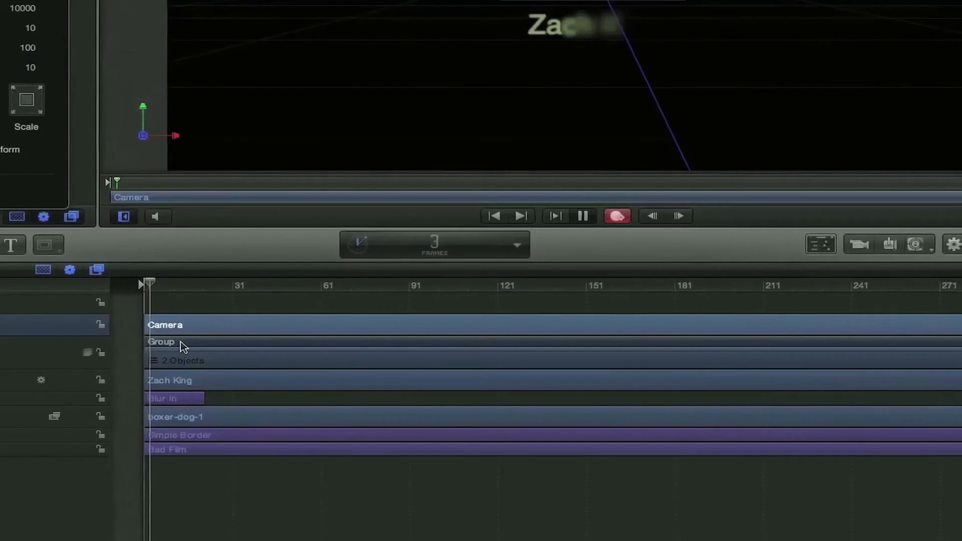
key("space")
At frame 30, record a camera move that pushes in closer and orbits to an angled view of the dog image and text
left_click(202, 285)
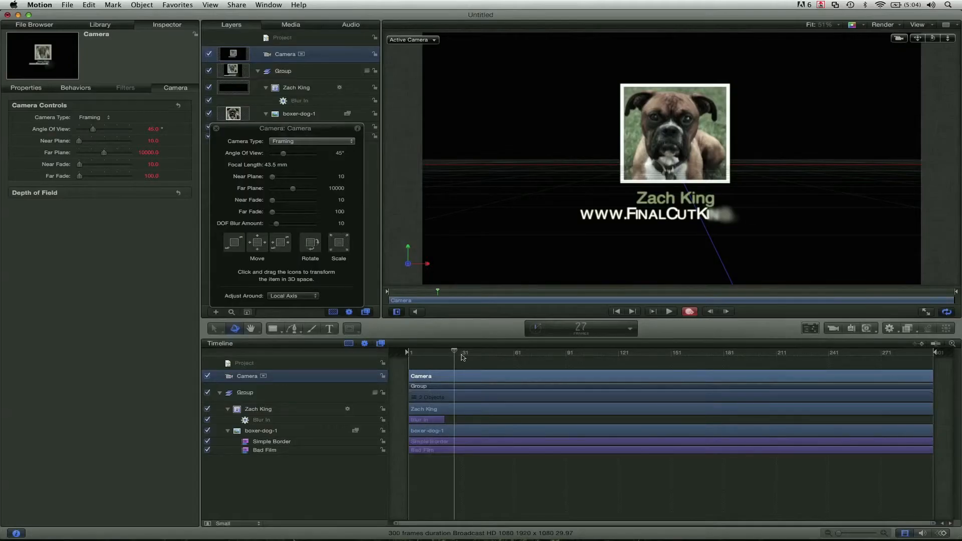
left_click(462, 355)
key("Left")
key("Left")
mouse_move(948, 39)
left_mouse_down()
mouse_move(914, 40)
mouse_move(930, 41)
left_mouse_up()
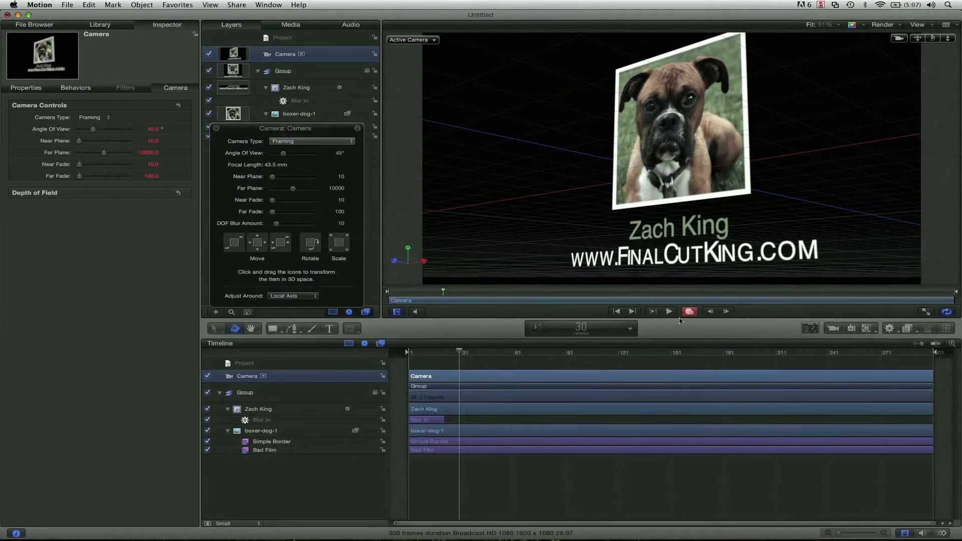
Play the recorded camera move from the start of the timeline to check it
left_click_drag(441, 354, 389, 356)
key("space")
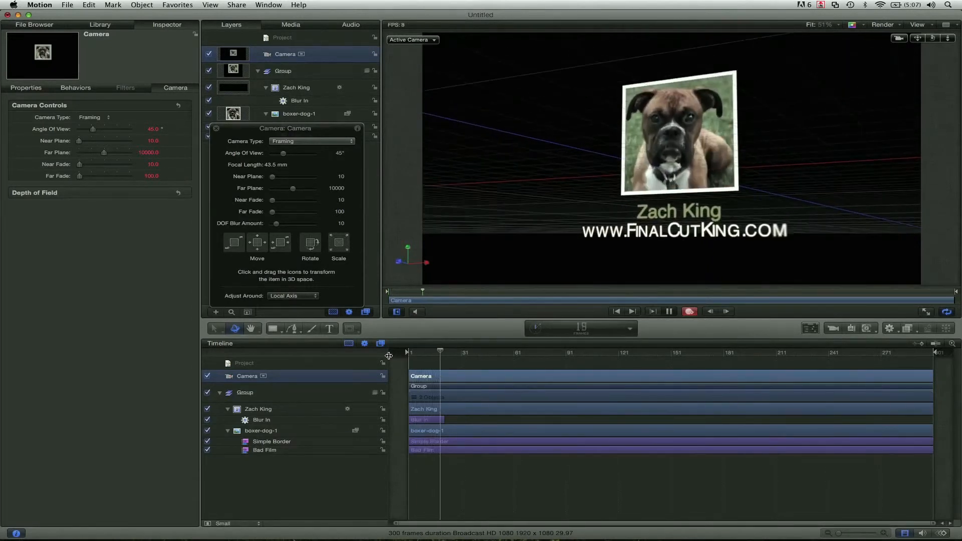
key("space")
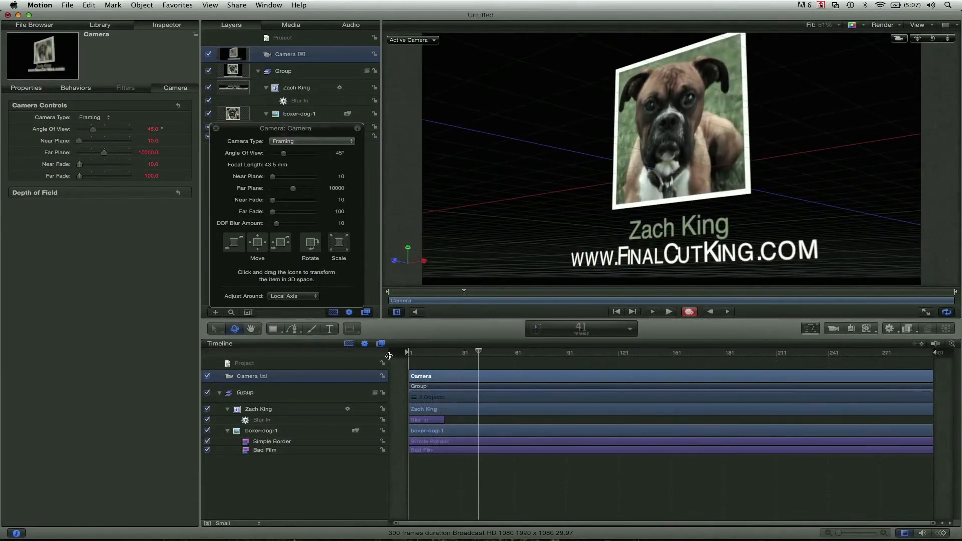
Add a light to the scene with the playhead at frame 18, try raising it, and undo that move
left_click_drag(478, 351, 438, 354)
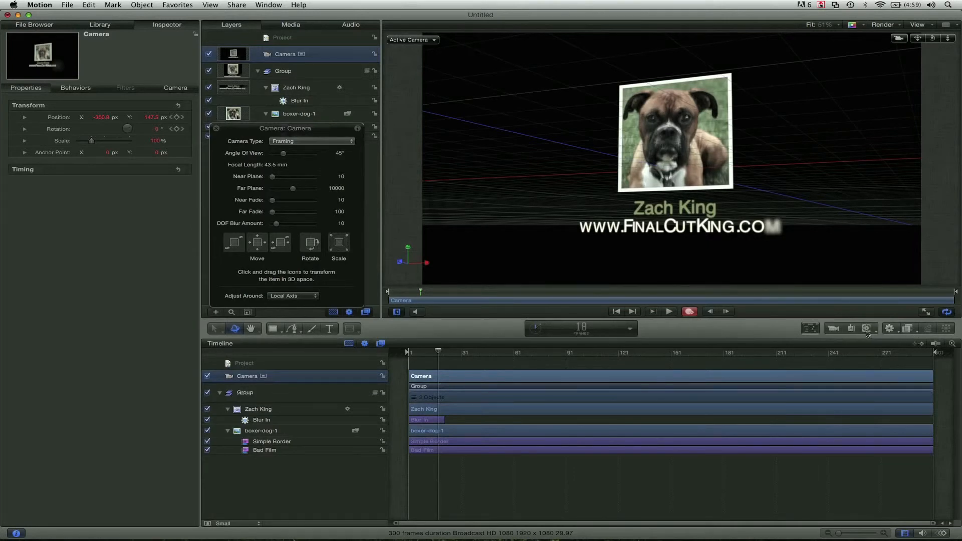
left_click(850, 329)
left_click_drag(656, 153, 660, 119)
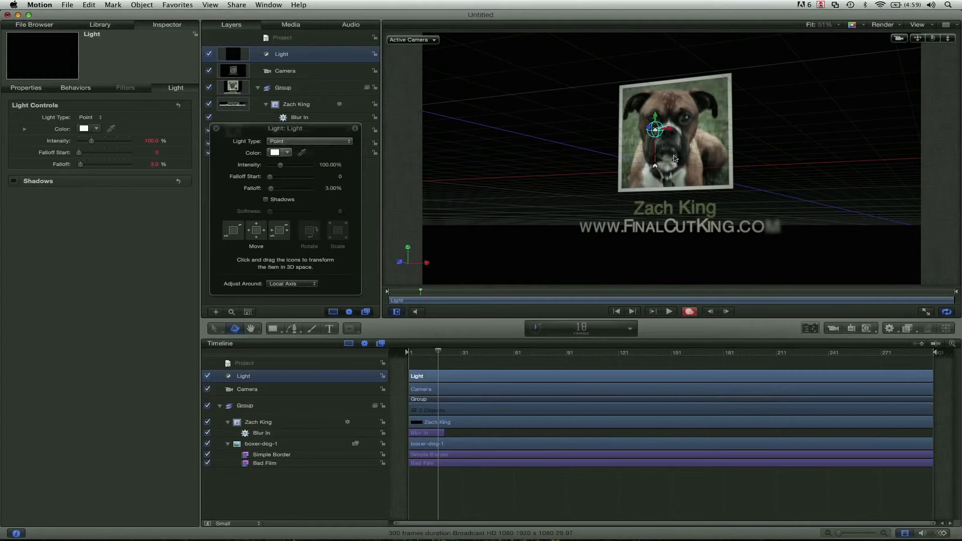
key("super+z")
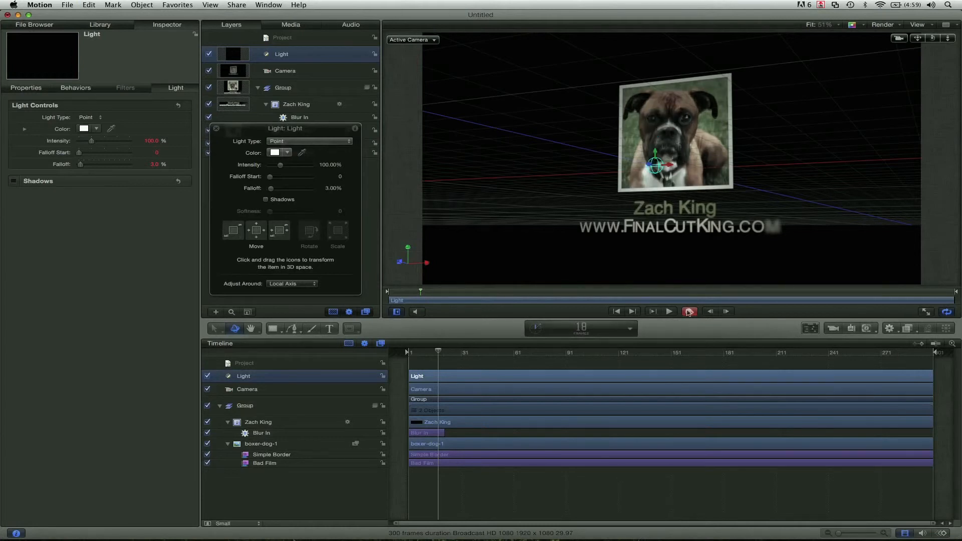
Turn off keyframe recording and raise the light up to the dog's face
left_click(689, 312)
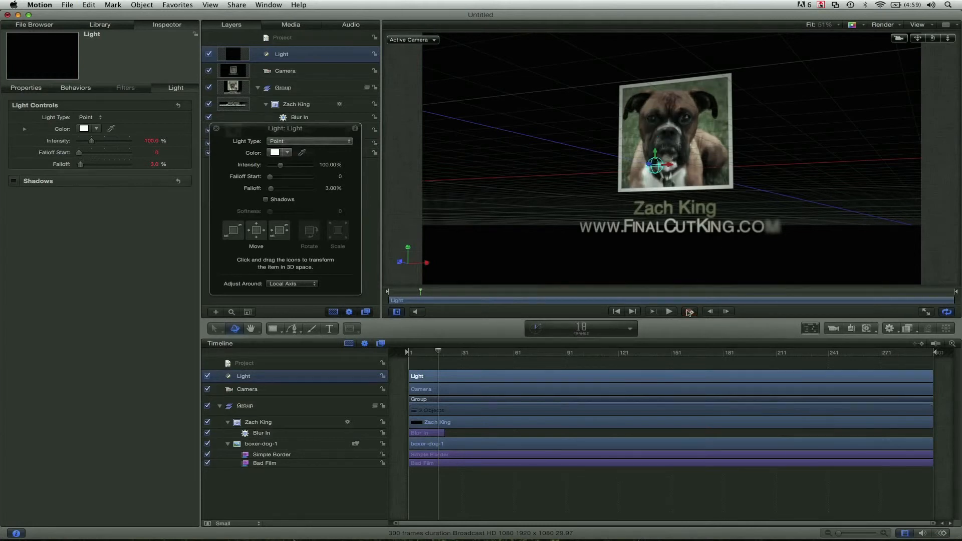
left_click(658, 154)
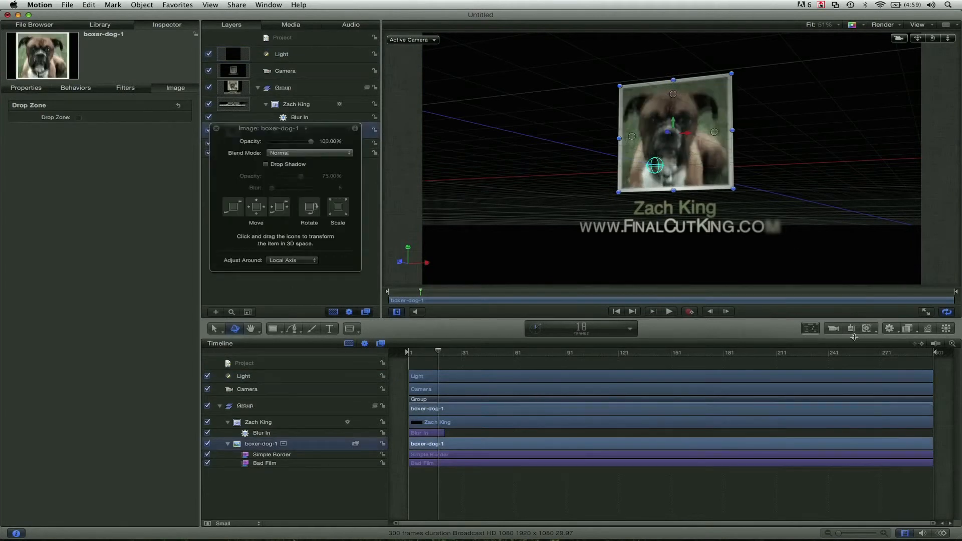
left_click(296, 377)
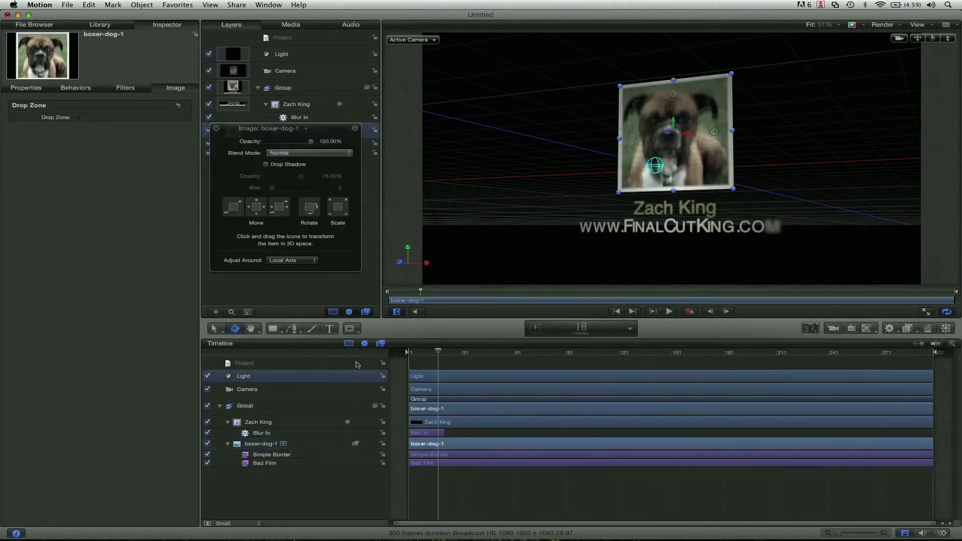
left_click_drag(657, 151, 662, 115)
Uncover the layer list behind the floating controls and set the light's intensity to 188.10%
left_click_drag(287, 127, 280, 176)
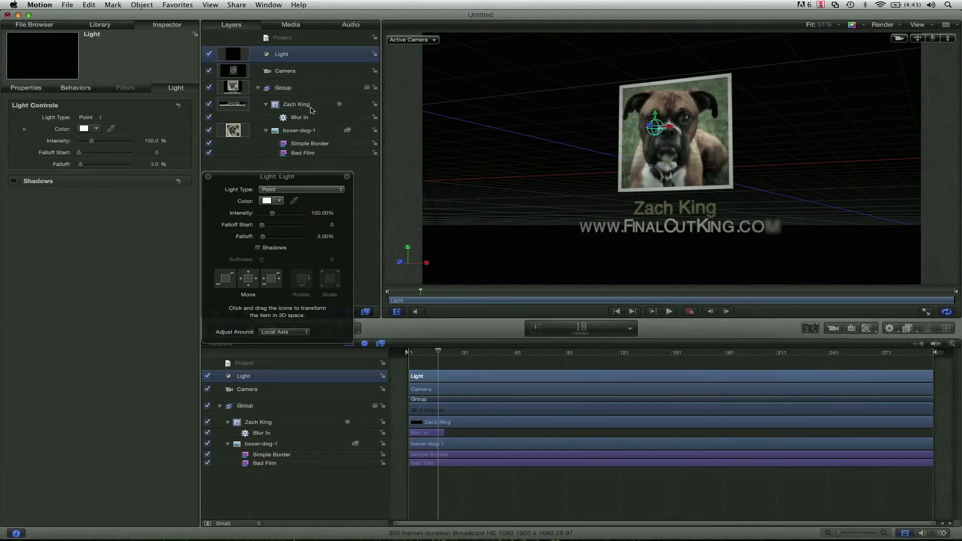
left_click(309, 106)
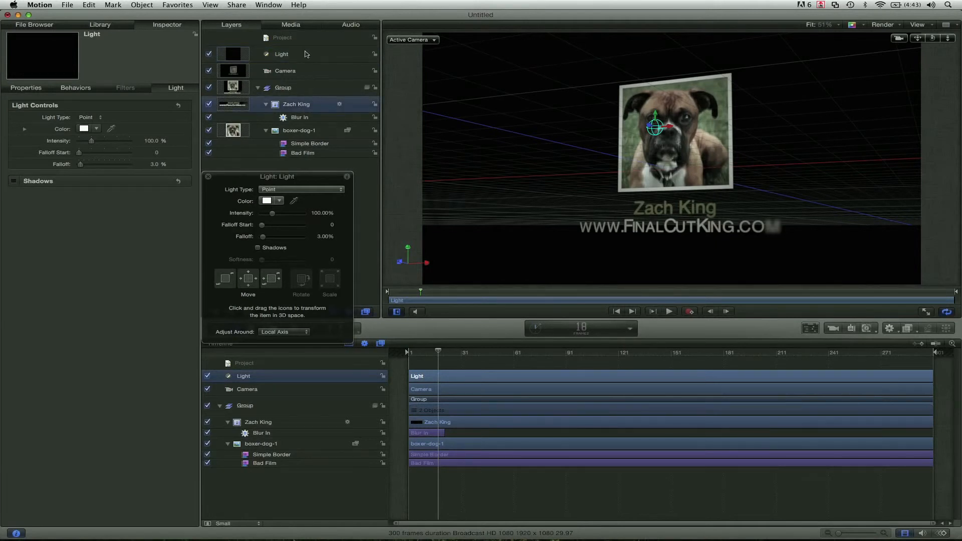
left_click(307, 54)
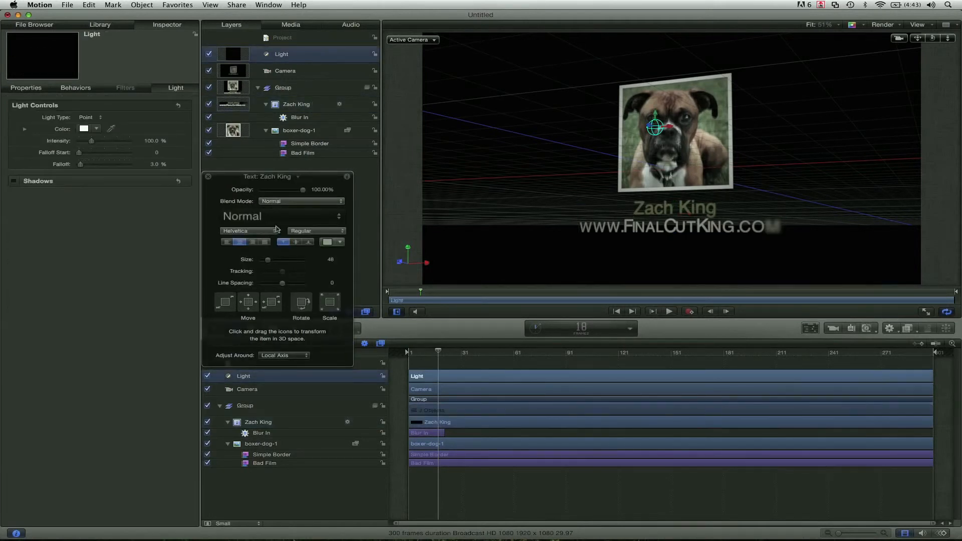
left_click_drag(286, 214, 282, 216)
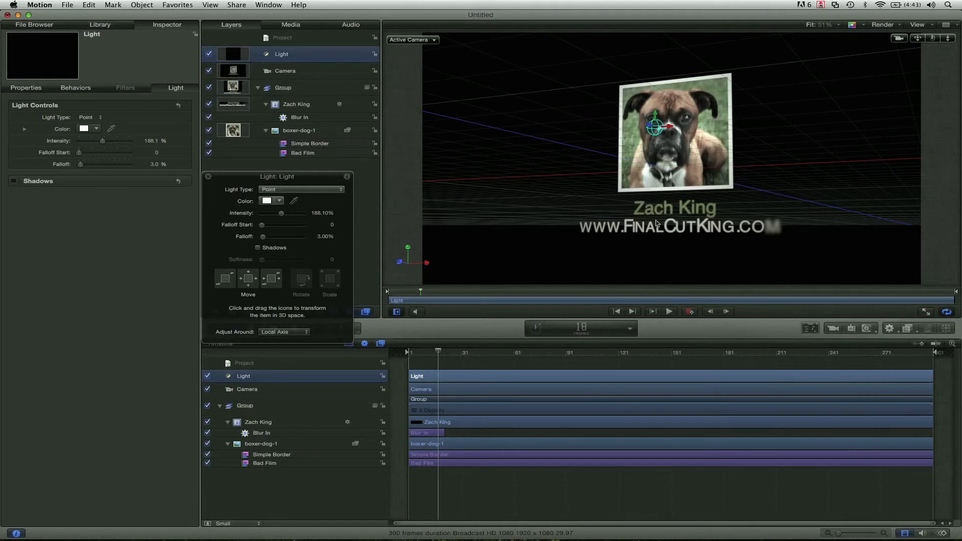
Turn off lighting shading for the name and website text layer so the light does not affect it
left_click(298, 107)
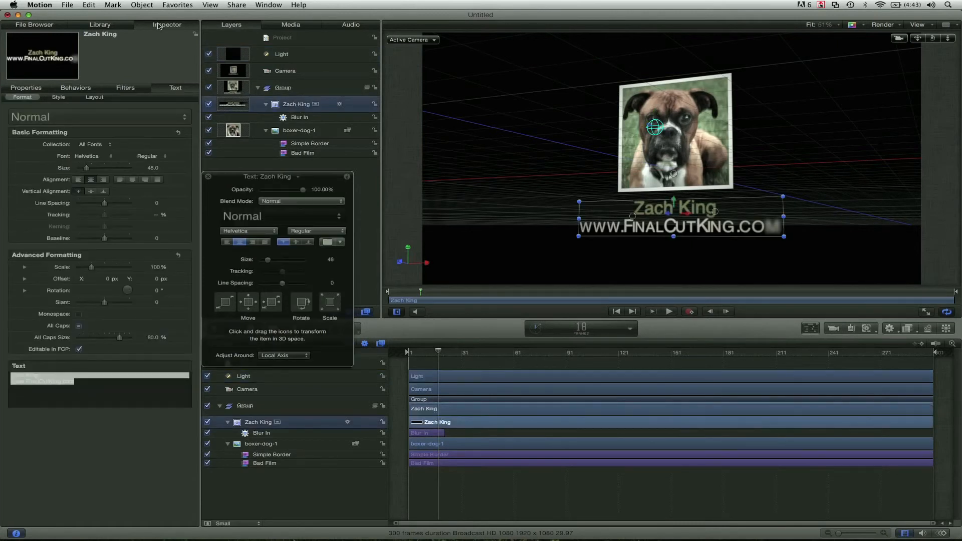
left_click(26, 88)
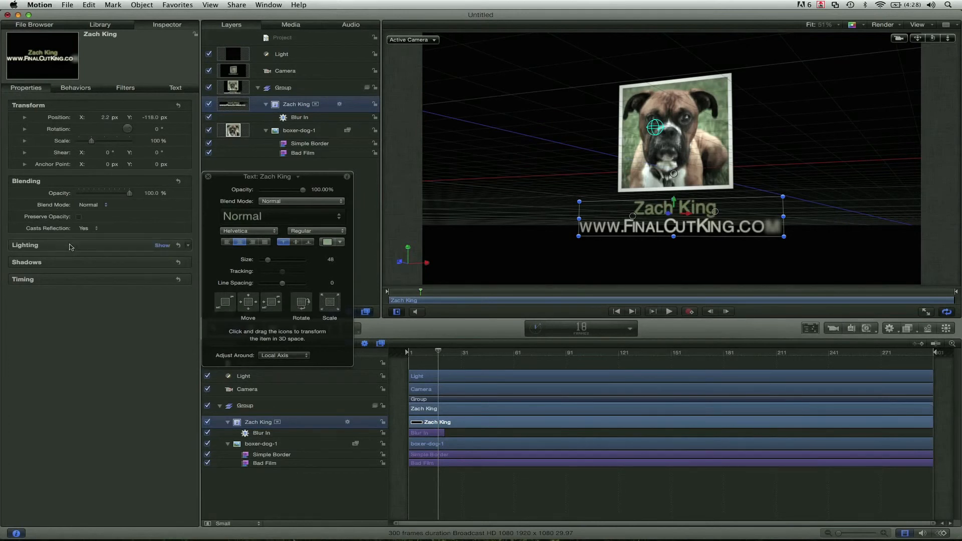
left_click(162, 246)
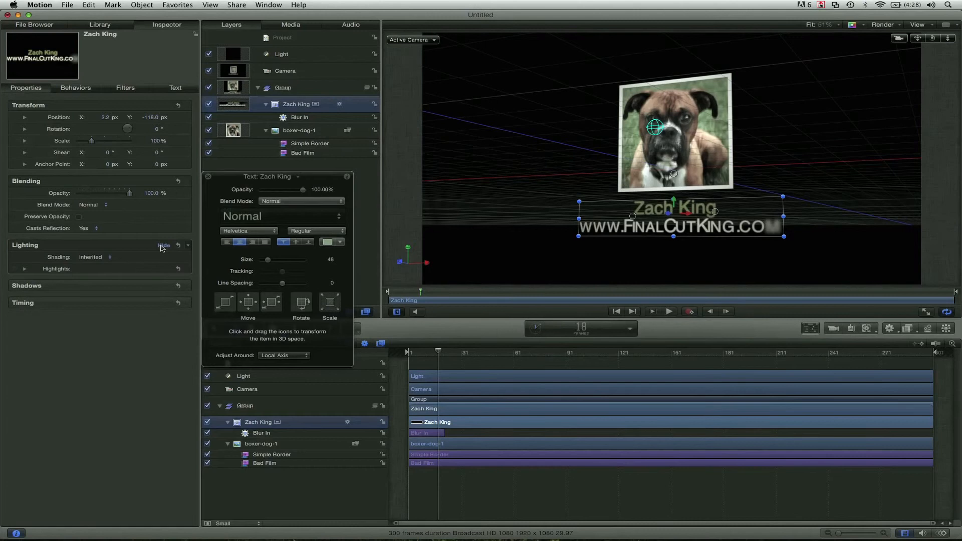
left_click(103, 257)
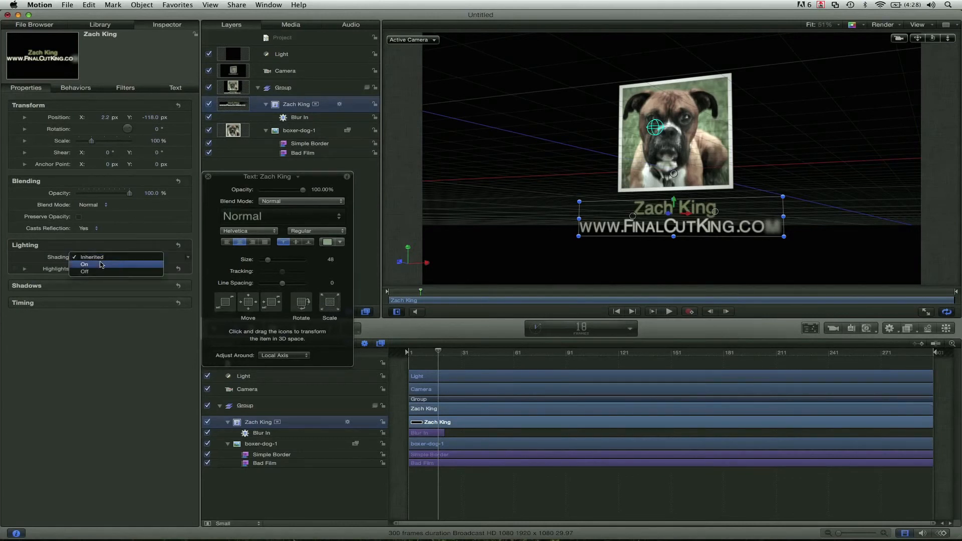
left_click(97, 272)
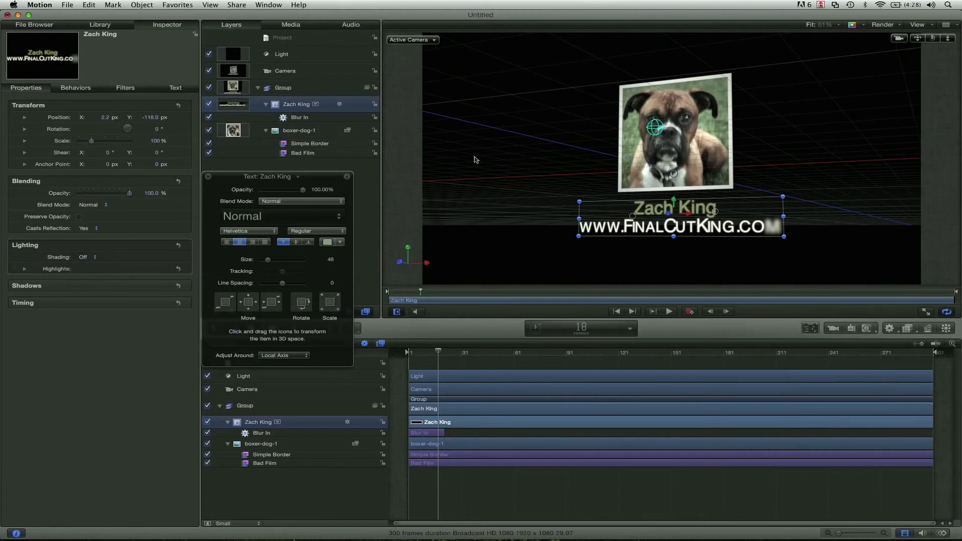
left_click(316, 167)
Tint the light a very pale green using the color wheel, just off its white center
left_click(309, 54)
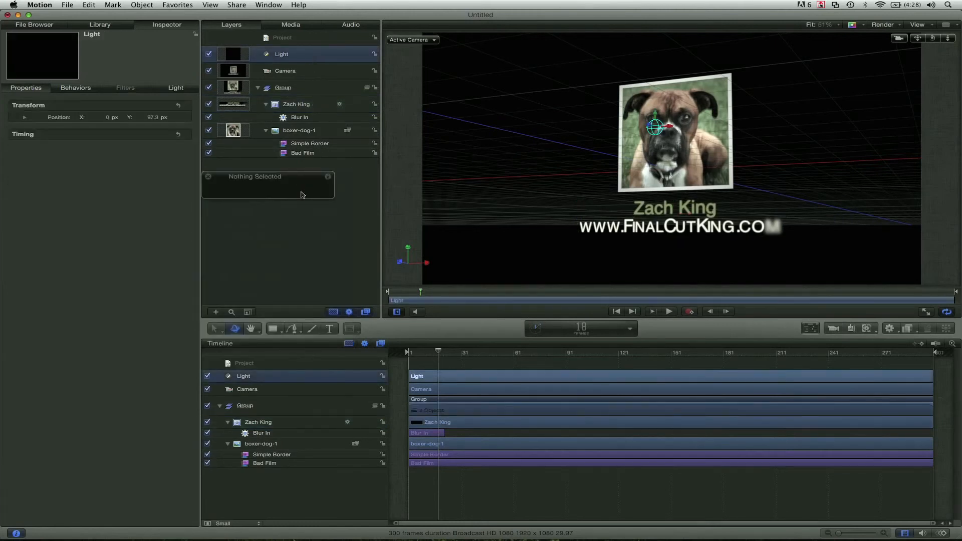
left_click(267, 201)
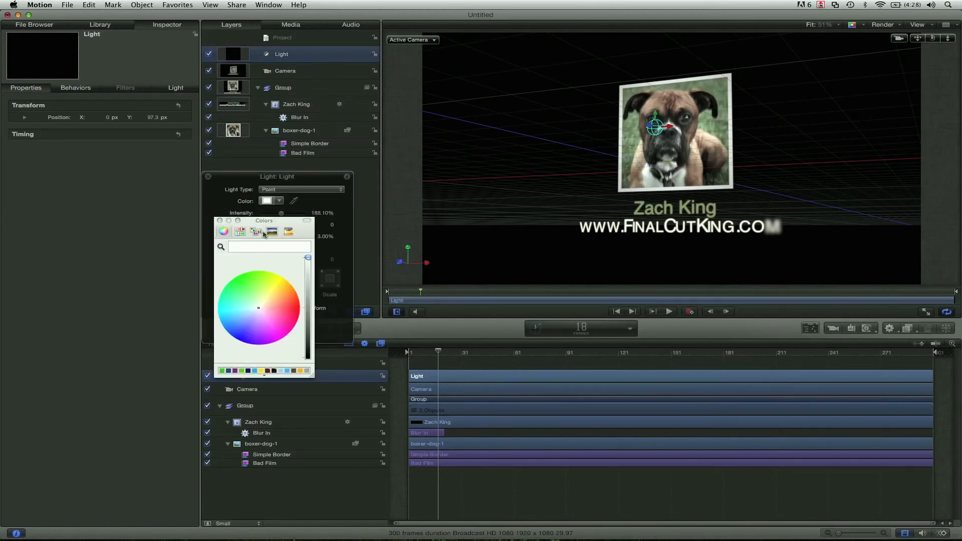
left_click(251, 289)
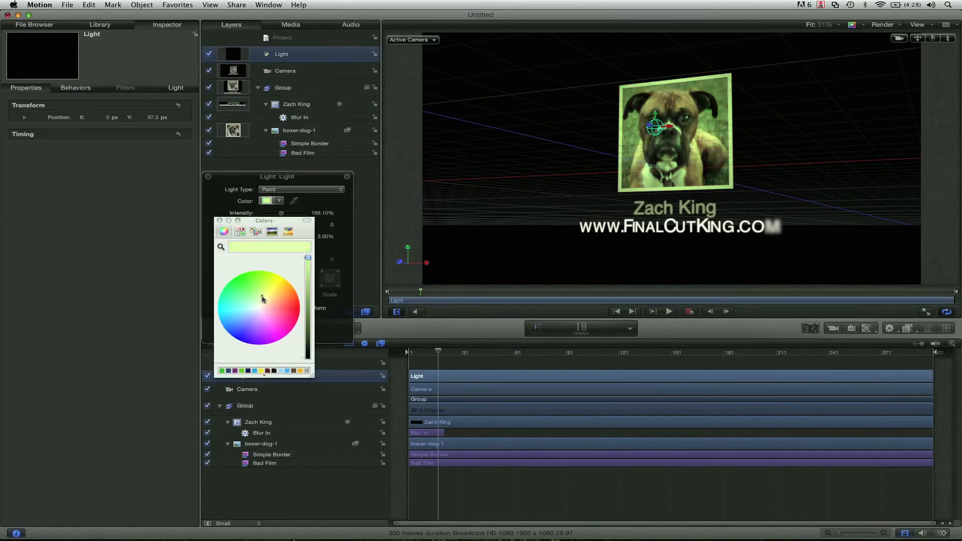
mouse_move(264, 298)
left_mouse_down()
mouse_move(272, 300)
mouse_move(224, 328)
mouse_move(243, 334)
mouse_move(279, 307)
mouse_move(257, 306)
left_mouse_up()
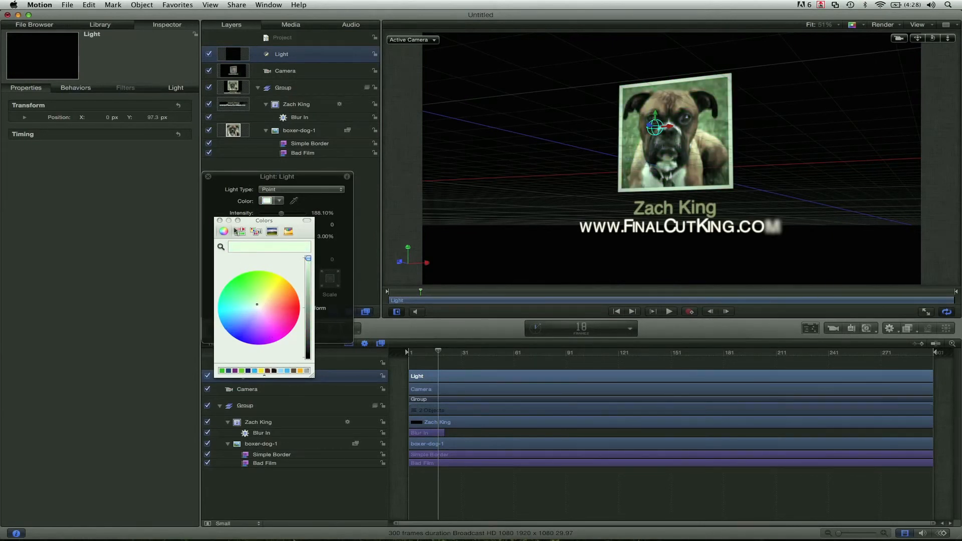
left_click(220, 221)
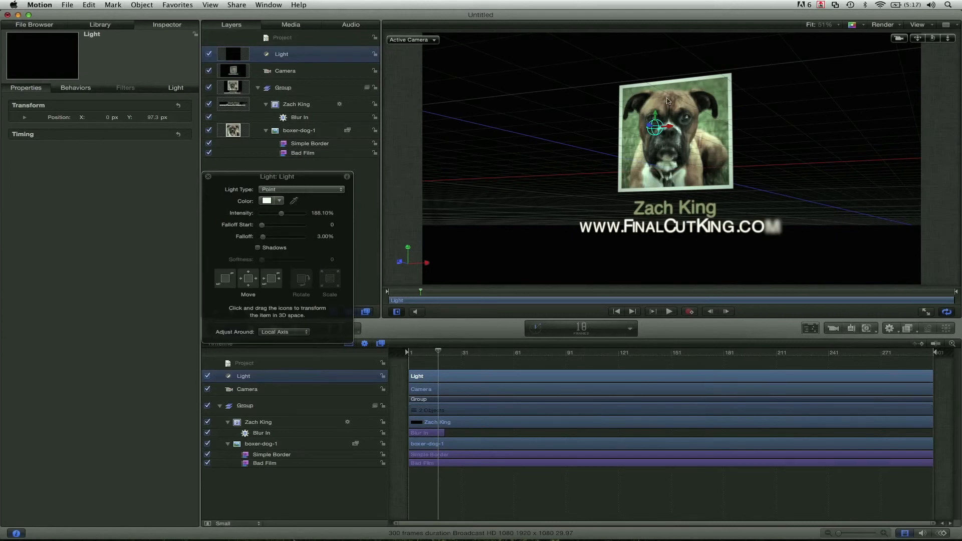
Lower the light on the dog's face to about Y 67.5 px and return the playhead to frame 1
mouse_move(654, 116)
left_mouse_down()
mouse_move(650, 199)
mouse_move(650, 125)
left_mouse_up()
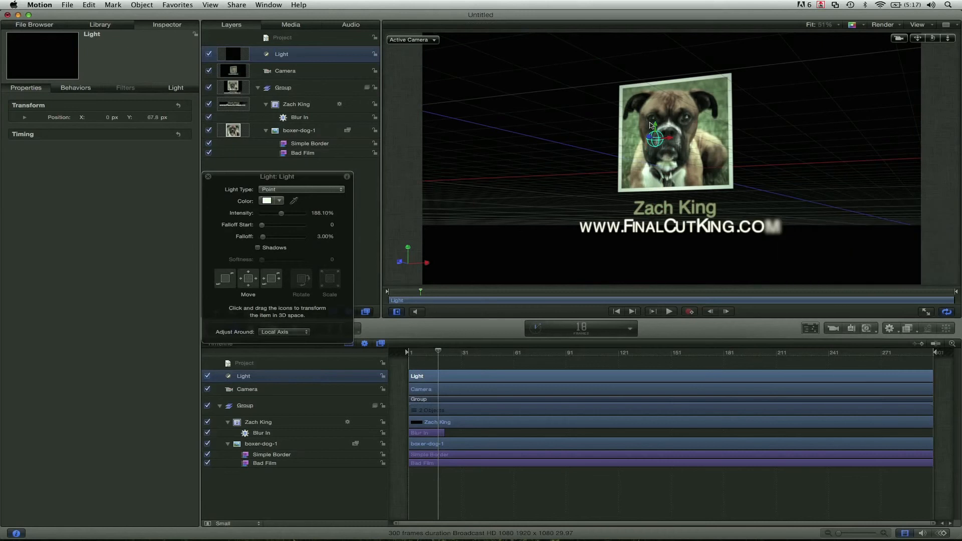
left_click_drag(423, 354, 390, 356)
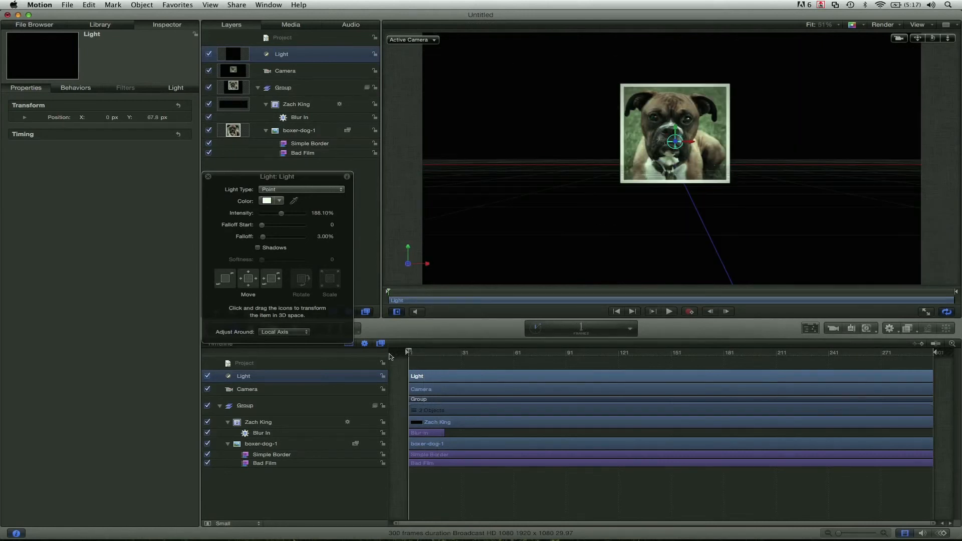